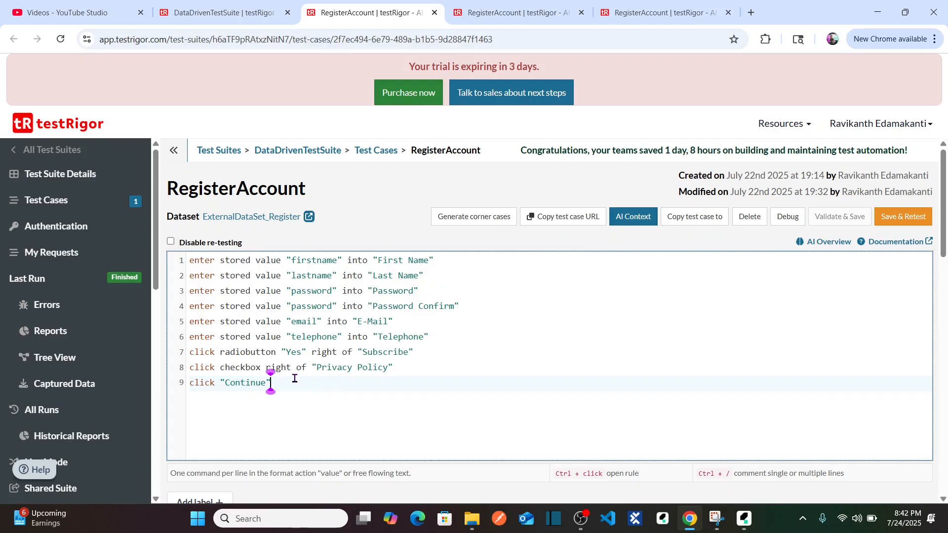
# Select all steps of the RegisterAccount test case, then save and retest it.
pyautogui.click(295, 383)
pyautogui.moveTo(293, 383); pyautogui.dragTo(180, 257)
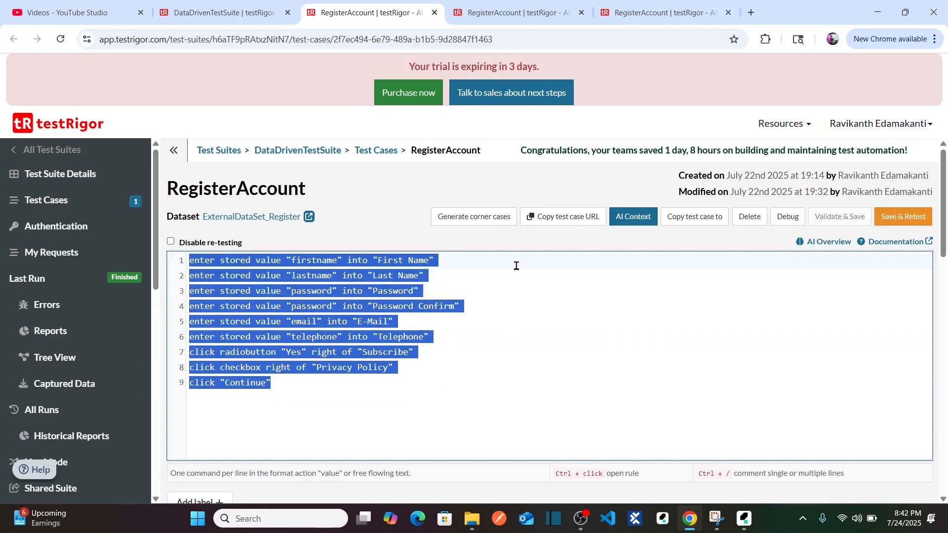
pyautogui.click(910, 226)
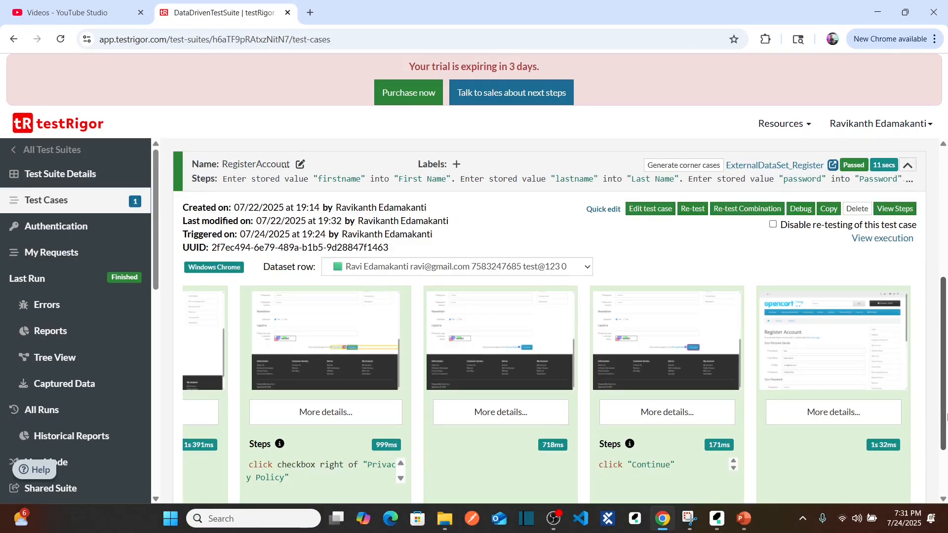
pyautogui.scroll(-3, 945, 437)
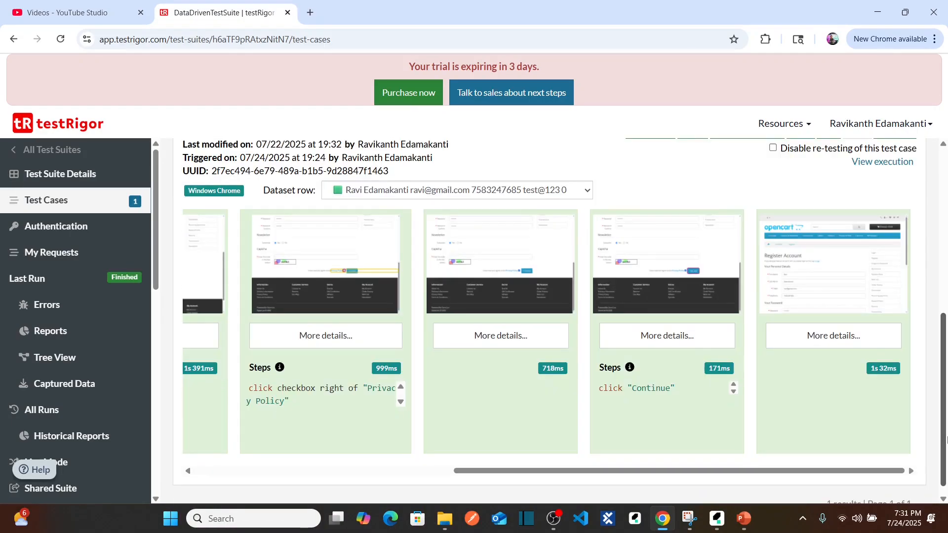
# Open the DataDrivenTestSuite settings and go to the Multiple Browsers configuration.
pyautogui.moveTo(945, 436); pyautogui.dragTo(945, 423)
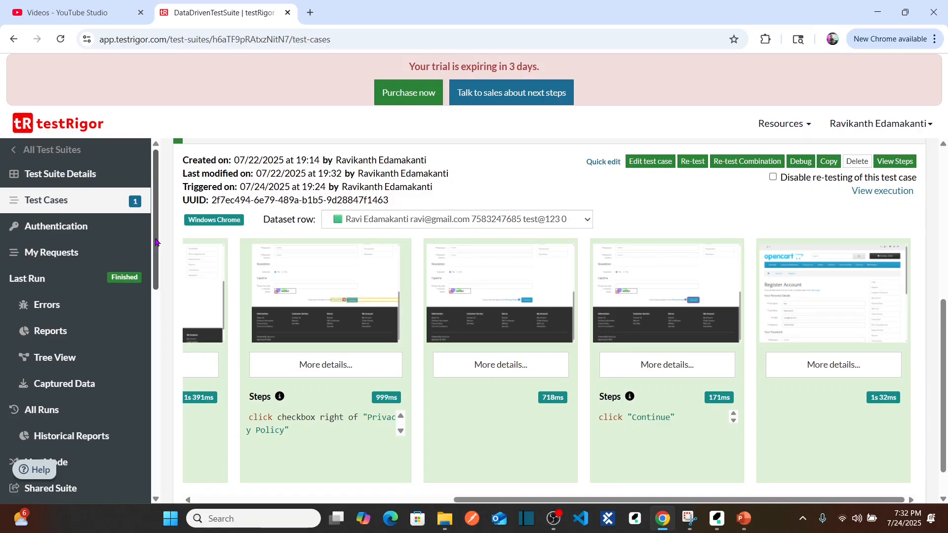
pyautogui.moveTo(156, 242); pyautogui.dragTo(193, 239)
pyautogui.moveTo(156, 231); pyautogui.dragTo(161, 325)
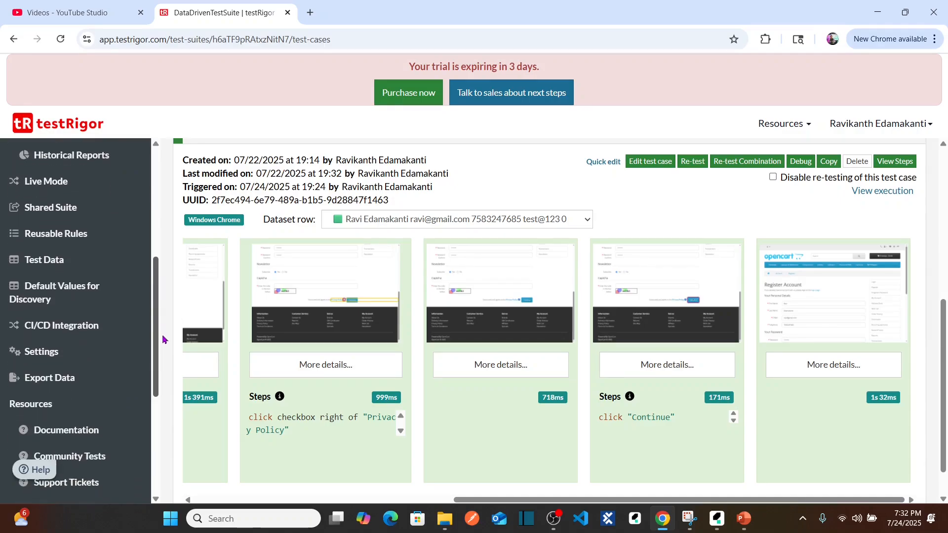
pyautogui.click(55, 358)
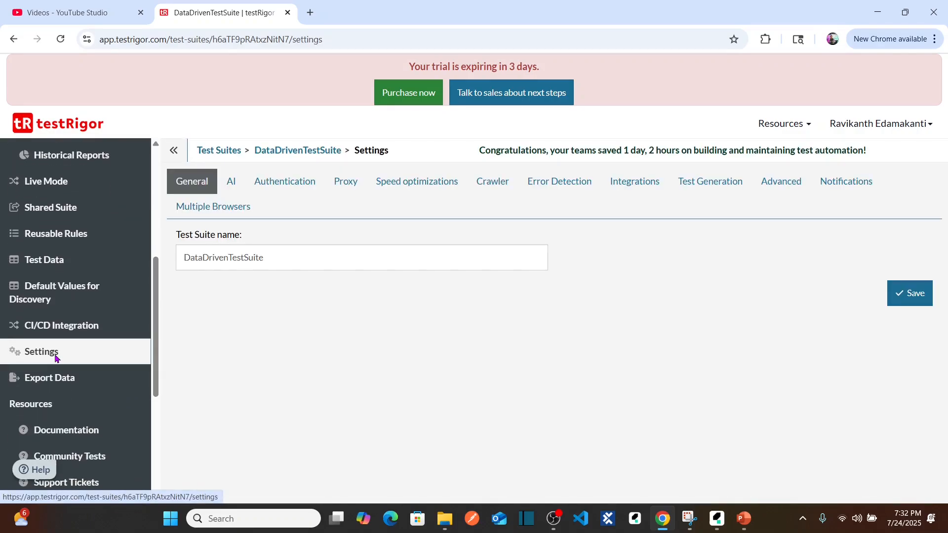
pyautogui.click(234, 185)
pyautogui.click(285, 187)
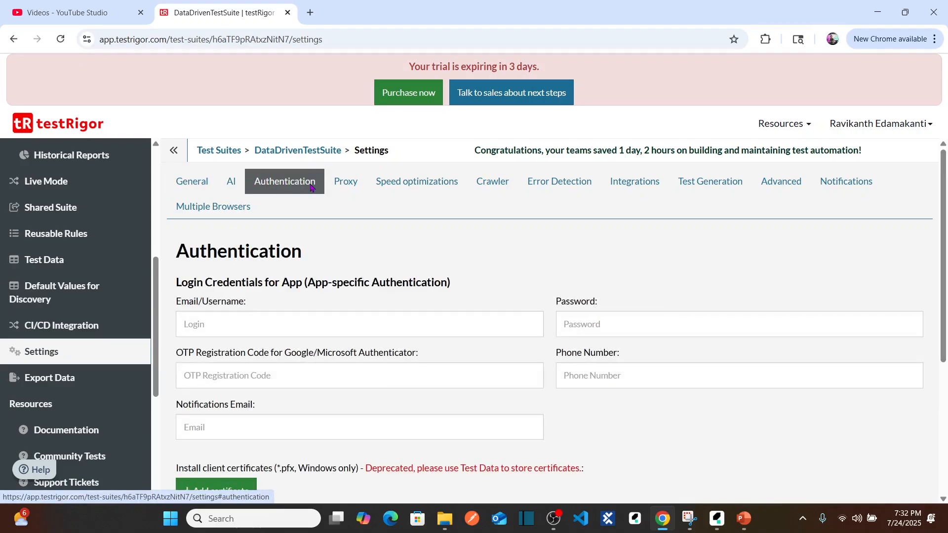
pyautogui.click(405, 186)
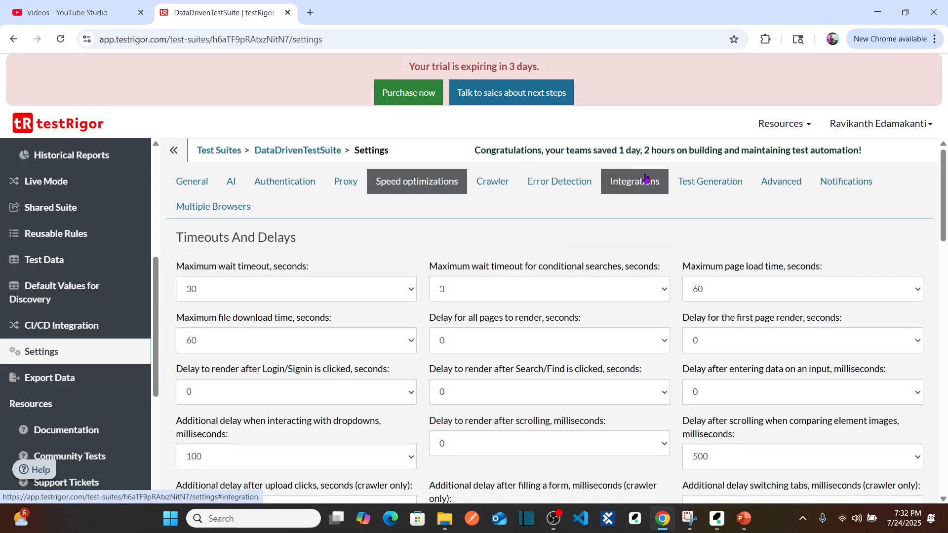
pyautogui.click(235, 214)
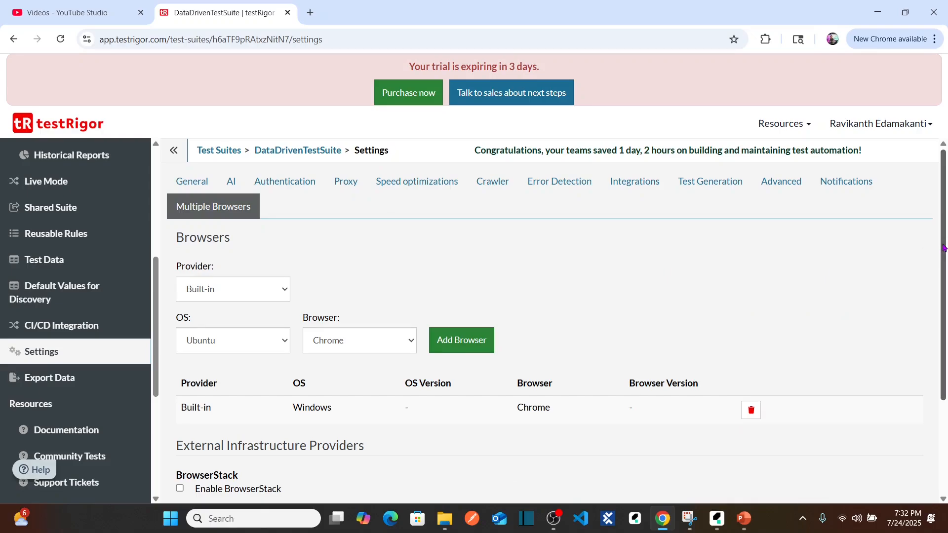
pyautogui.moveTo(944, 249); pyautogui.dragTo(946, 341)
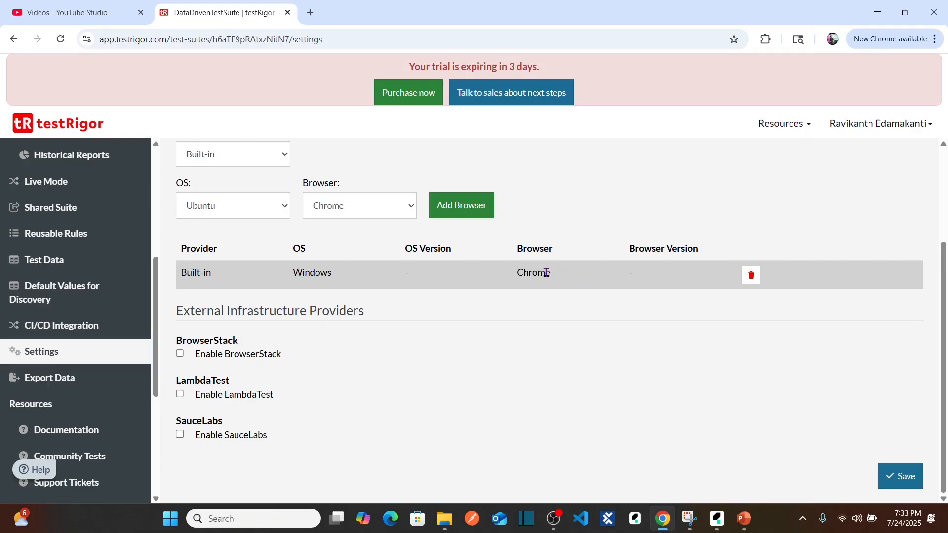
# Add Chrome on Ubuntu from the built-in provider to the suite's browser list.
pyautogui.click(264, 204)
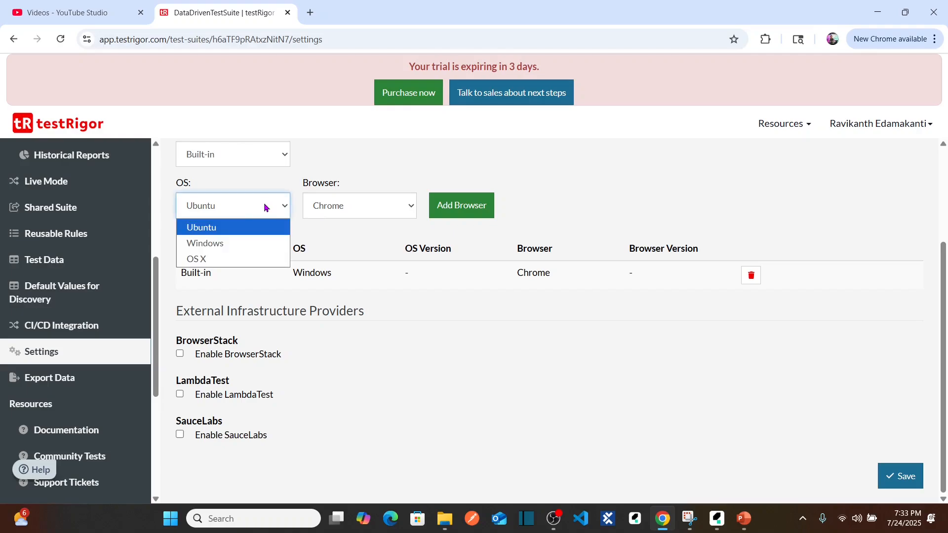
pyautogui.click(229, 228)
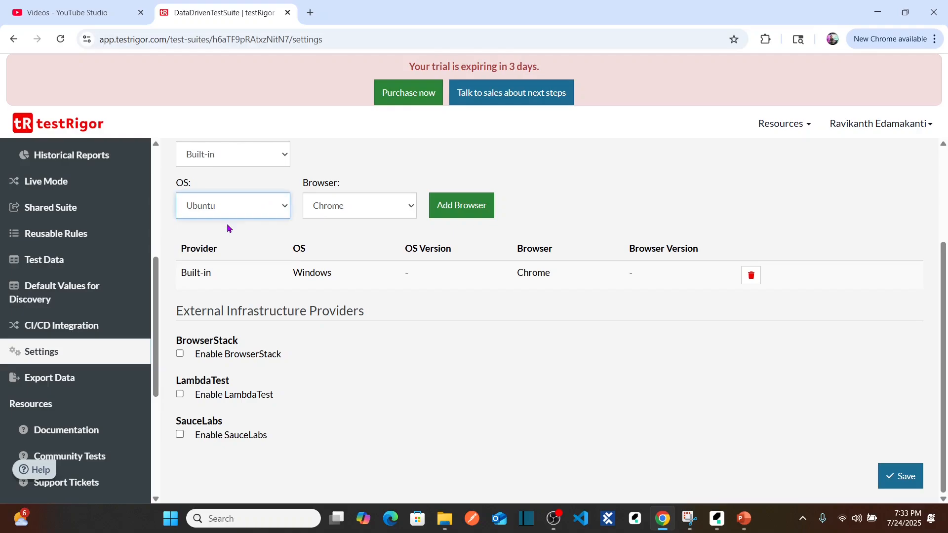
pyautogui.click(369, 213)
pyautogui.click(350, 227)
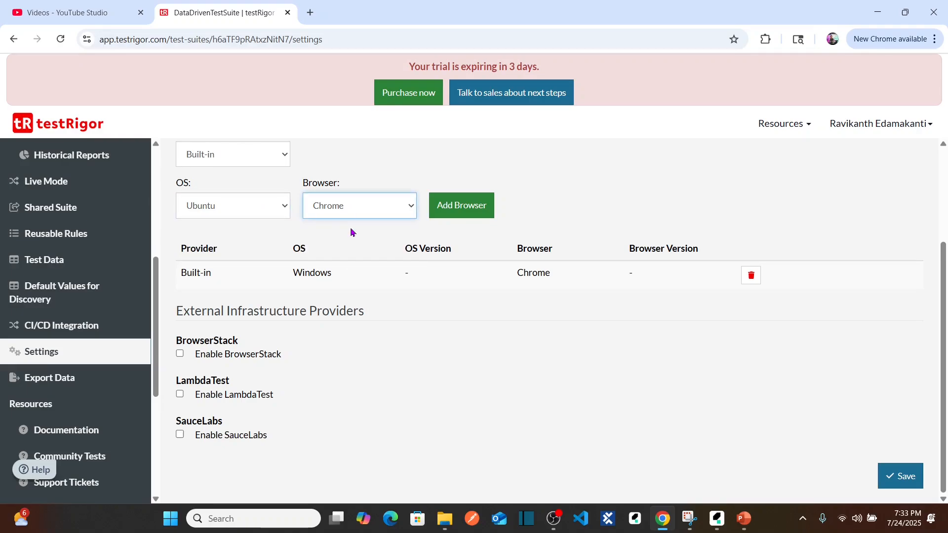
pyautogui.click(470, 214)
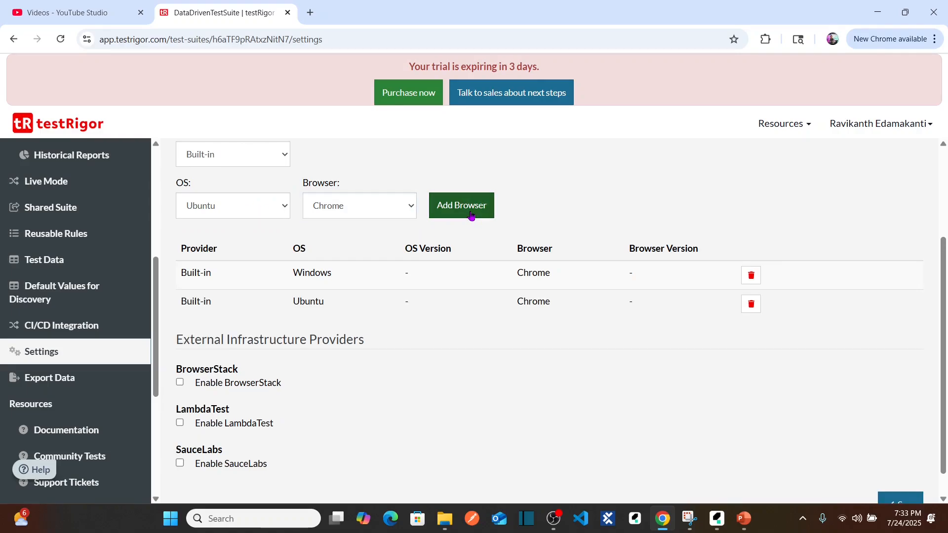
# Add Edge on Windows from the built-in provider to the suite's browser list.
pyautogui.click(283, 206)
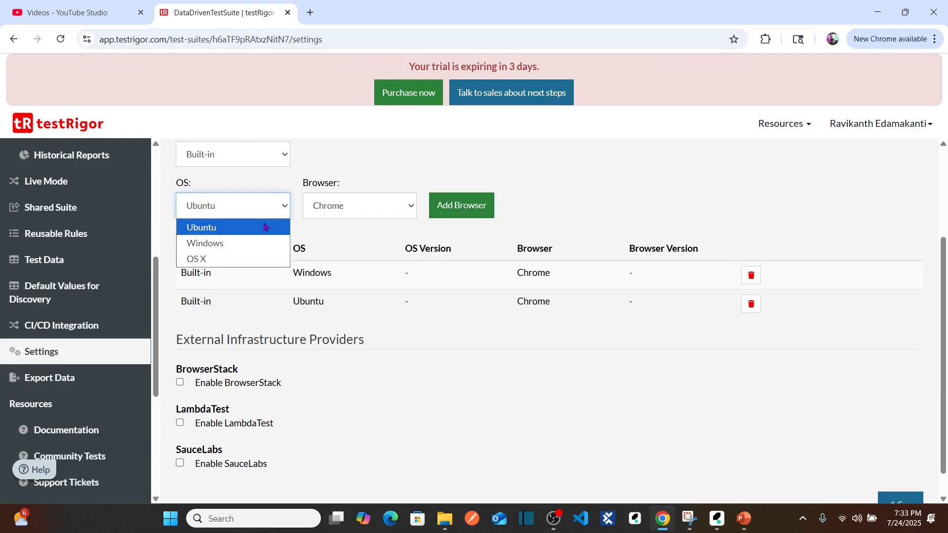
pyautogui.click(238, 246)
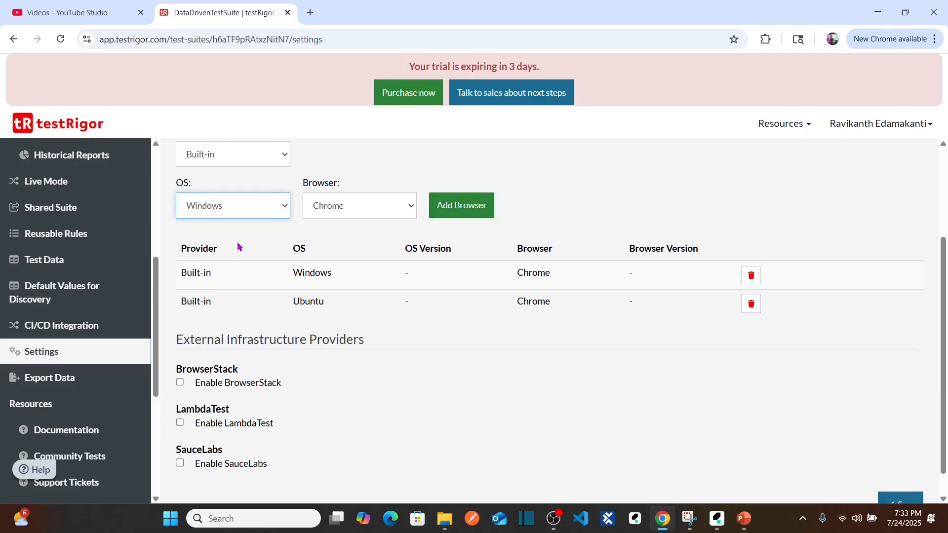
pyautogui.click(410, 207)
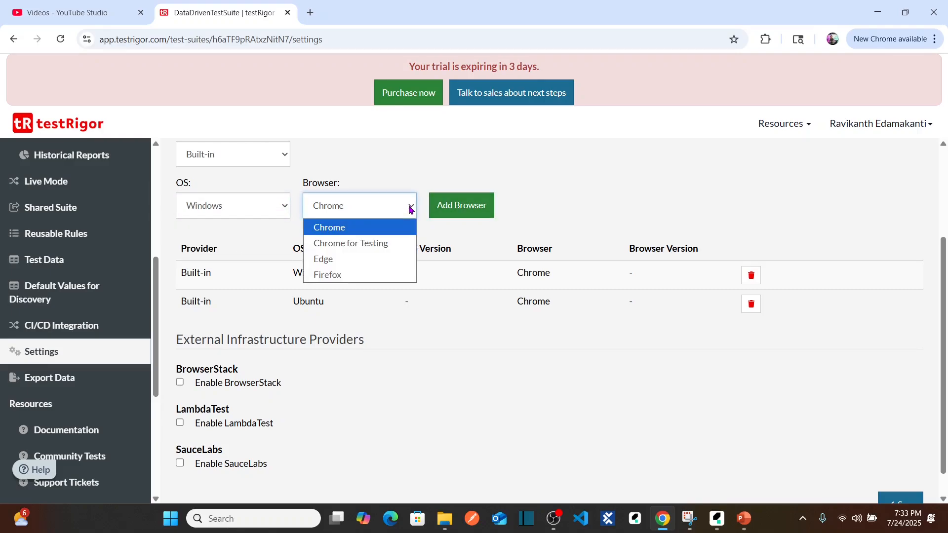
pyautogui.click(362, 260)
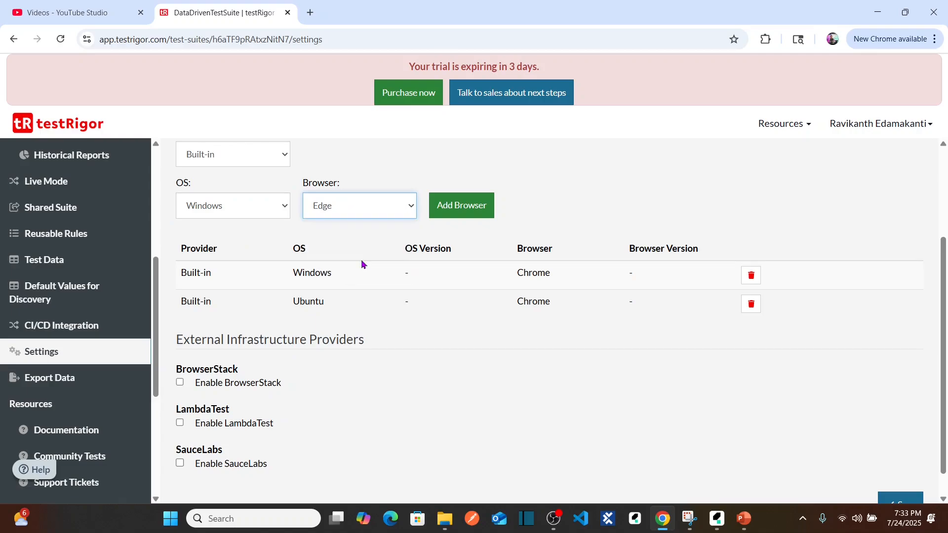
pyautogui.click(476, 215)
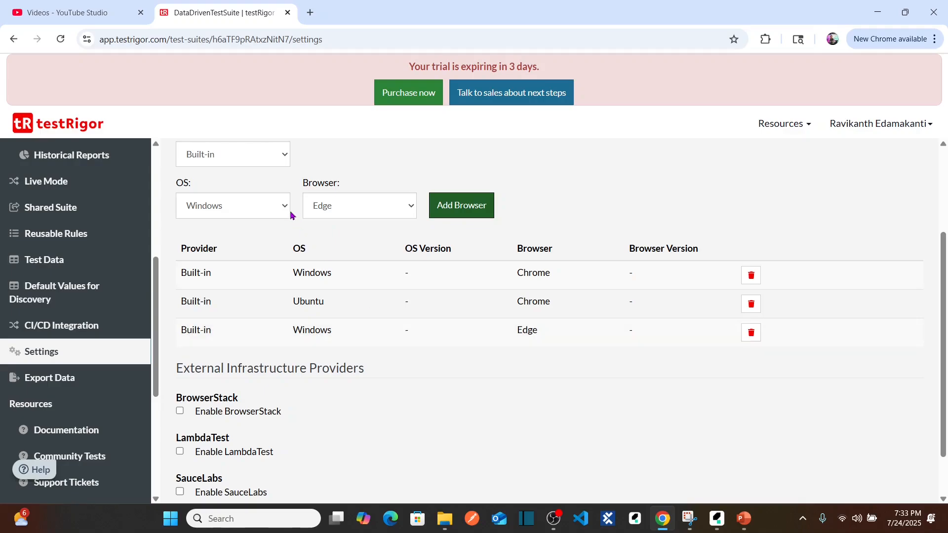
# Add Firefox on Windows from the built-in provider to the suite's browser list.
pyautogui.click(410, 216)
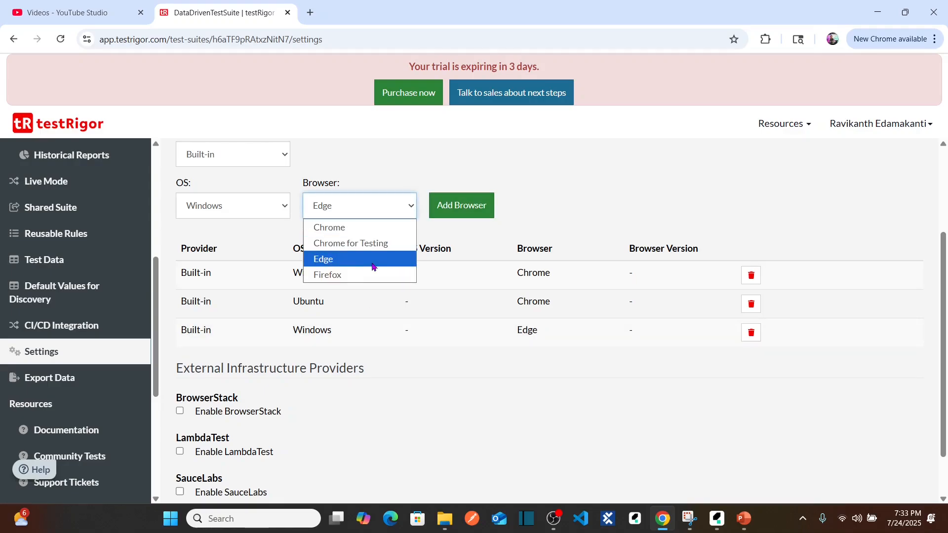
pyautogui.click(352, 279)
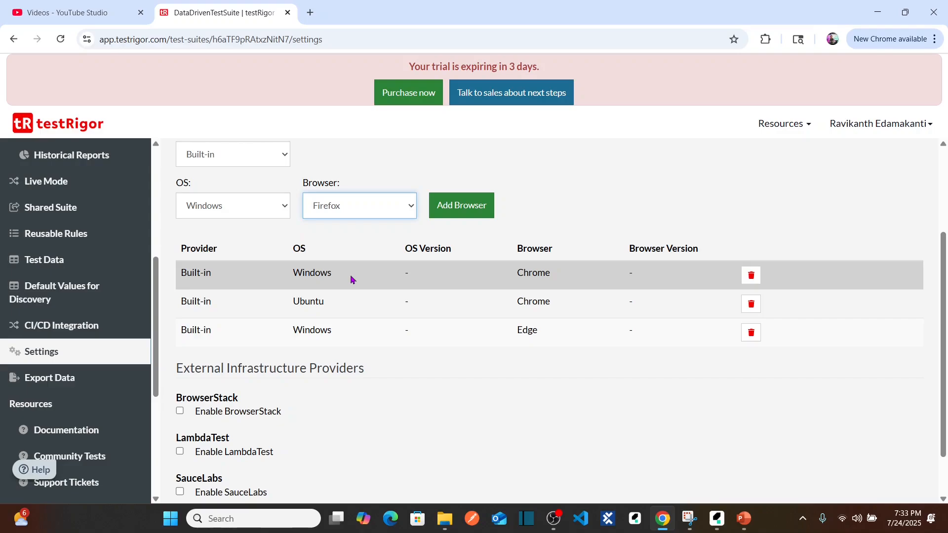
pyautogui.click(467, 219)
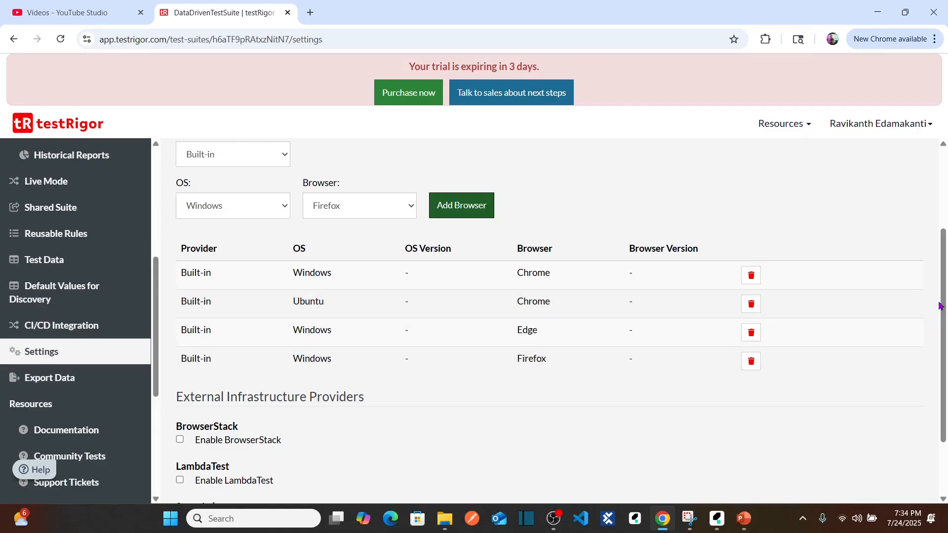
# Review the configured browsers and remove the Ubuntu Chrome entry from the list.
pyautogui.scroll(-2, 940, 306)
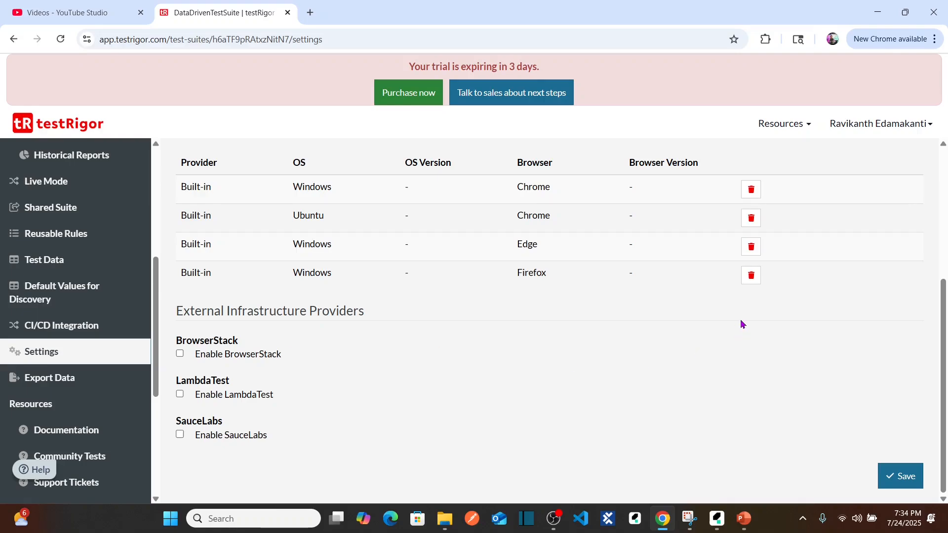
pyautogui.scroll(2, 929, 326)
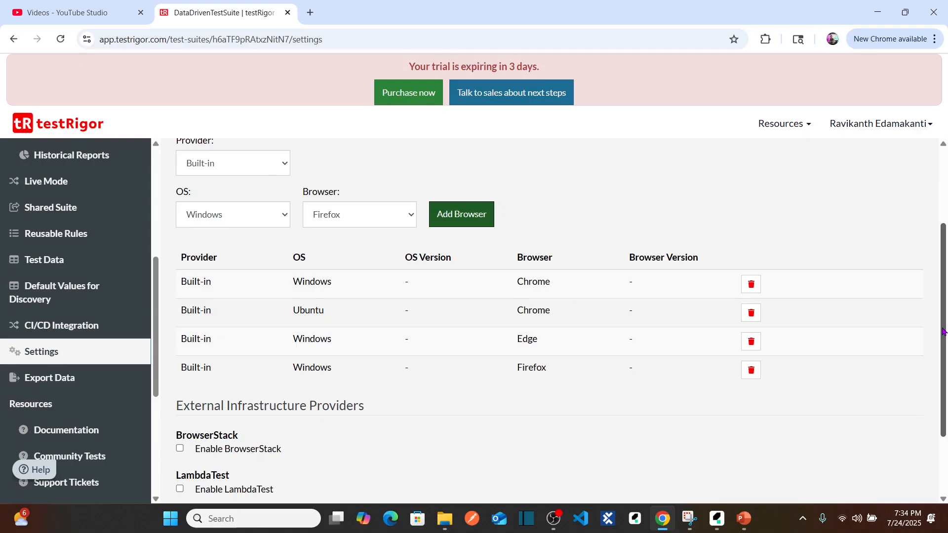
pyautogui.scroll(-1, 353, 226)
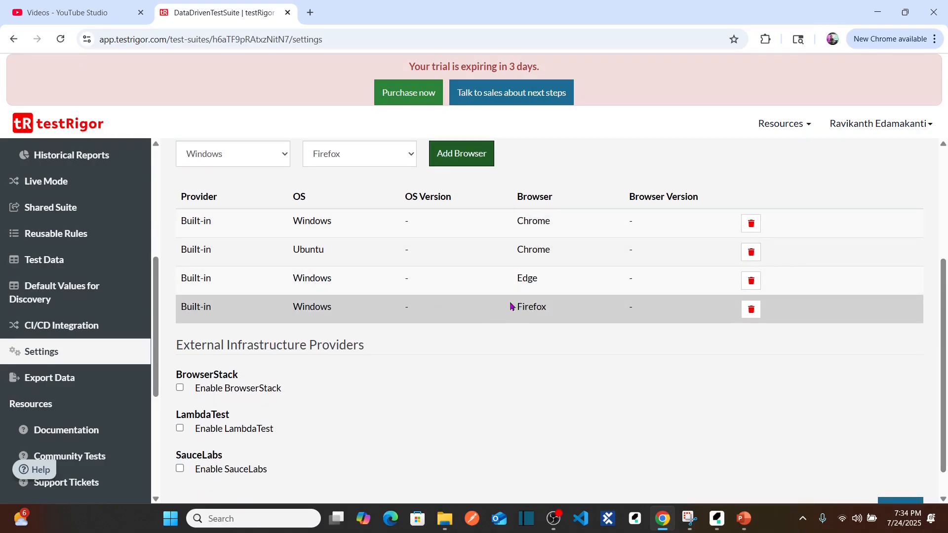
pyautogui.scroll(3, 940, 265)
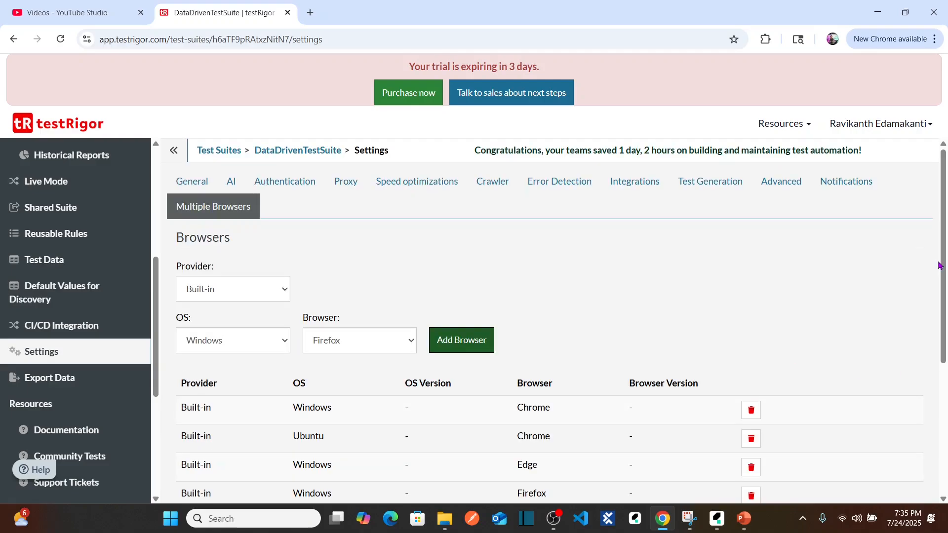
pyautogui.scroll(-3, 939, 265)
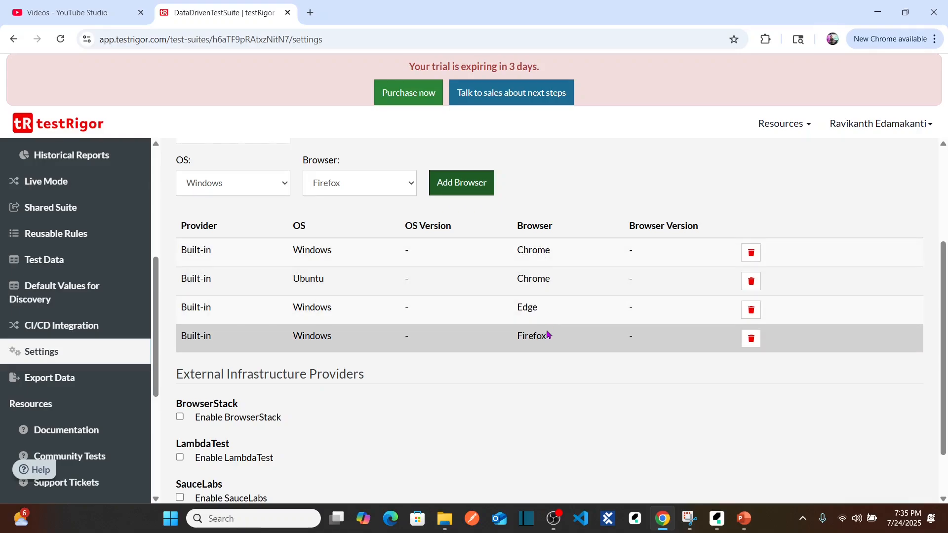
pyautogui.click(751, 282)
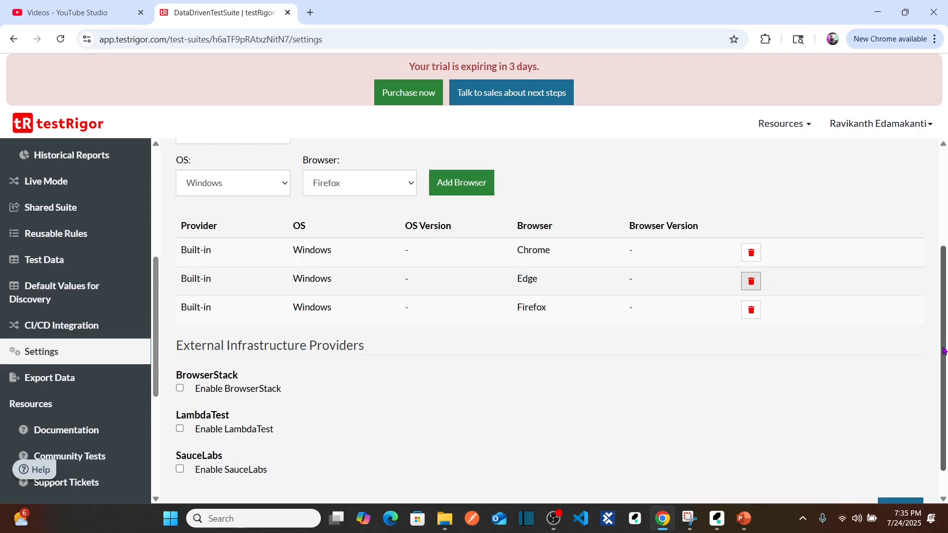
# Save the suite's multiple-browser configuration and review the saved list.
pyautogui.moveTo(941, 328); pyautogui.dragTo(942, 317)
pyautogui.scroll(3, 941, 317)
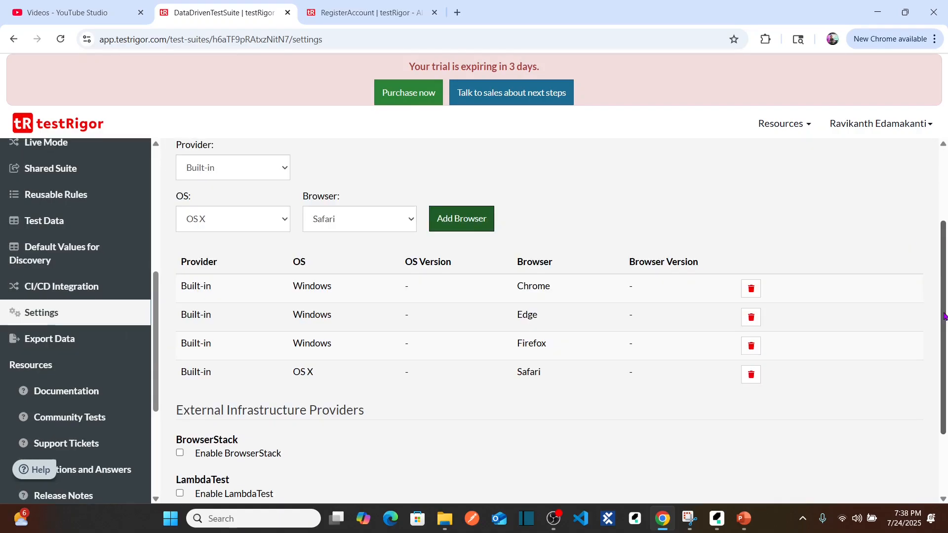
pyautogui.scroll(-3, 945, 345)
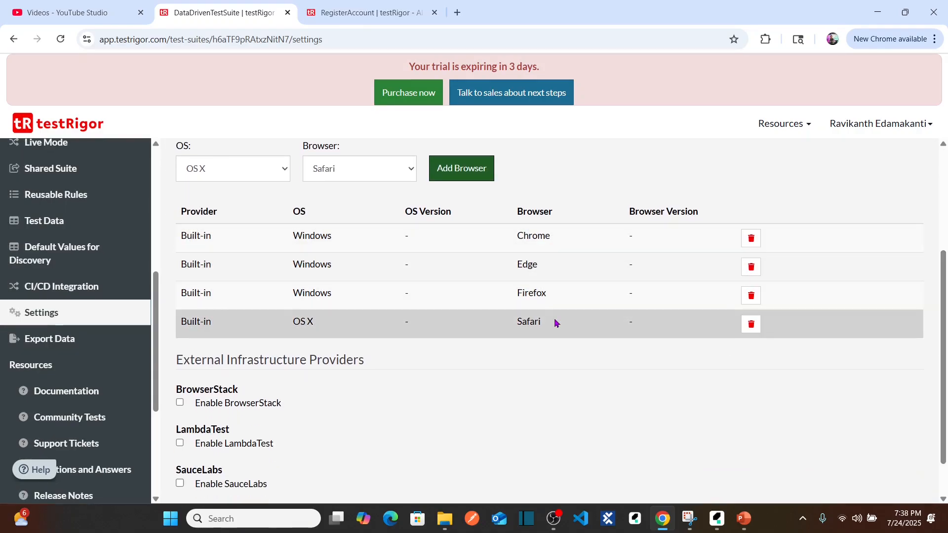
pyautogui.moveTo(944, 392); pyautogui.dragTo(945, 424)
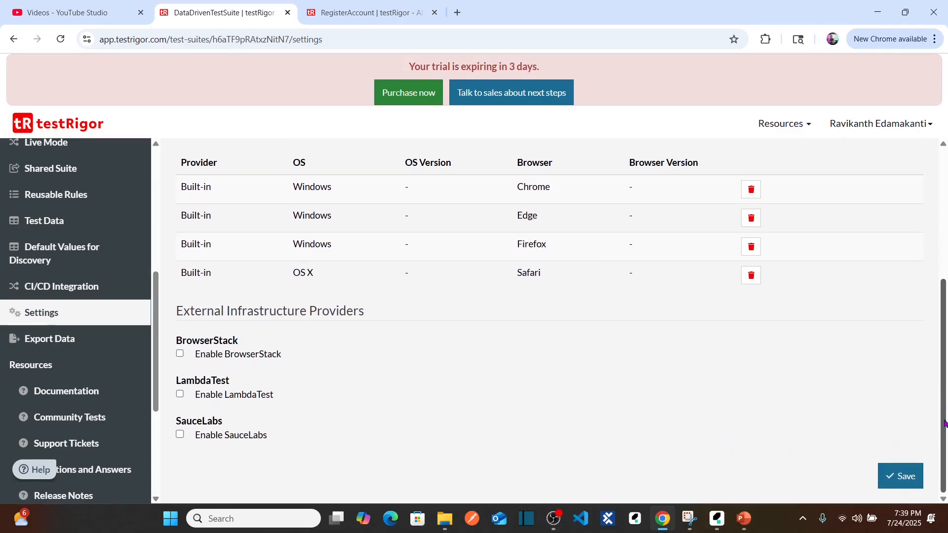
pyautogui.click(902, 477)
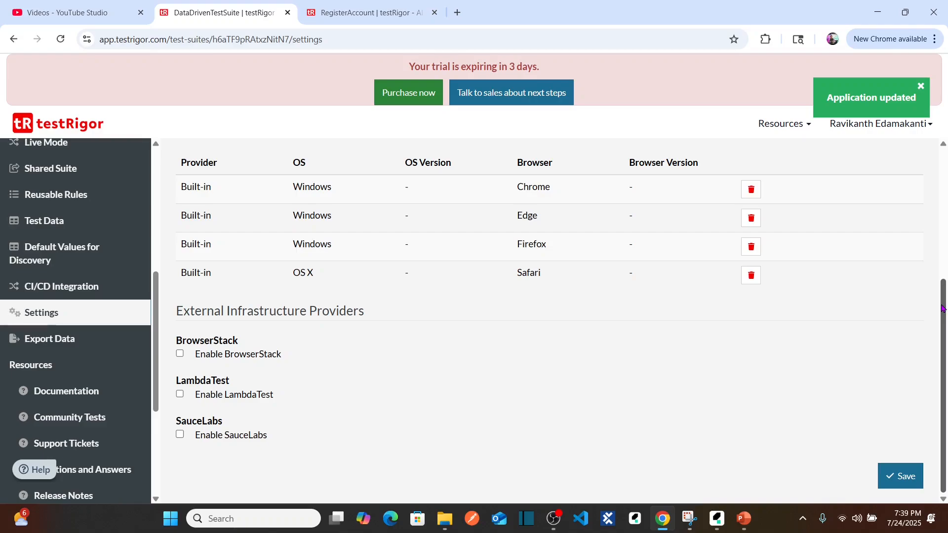
pyautogui.moveTo(943, 308); pyautogui.dragTo(945, 286)
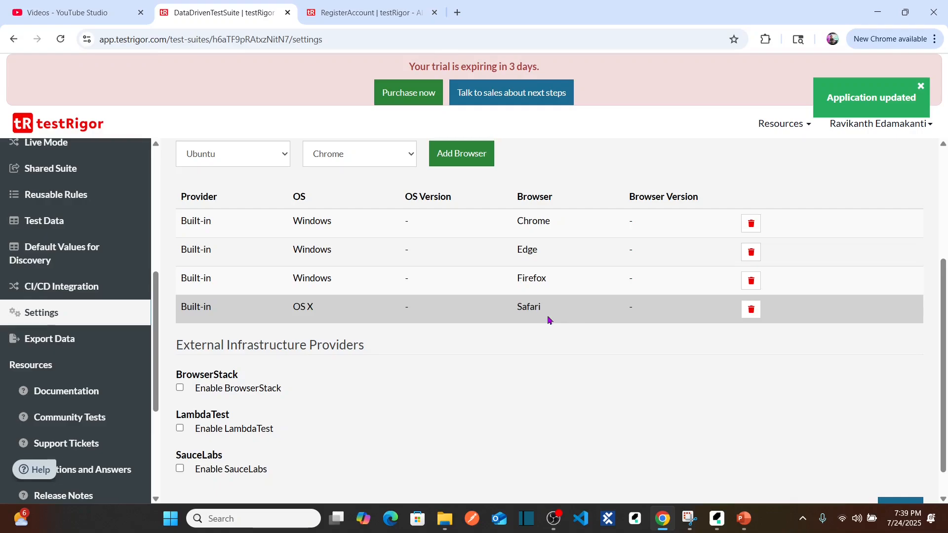
pyautogui.moveTo(943, 298); pyautogui.dragTo(941, 205)
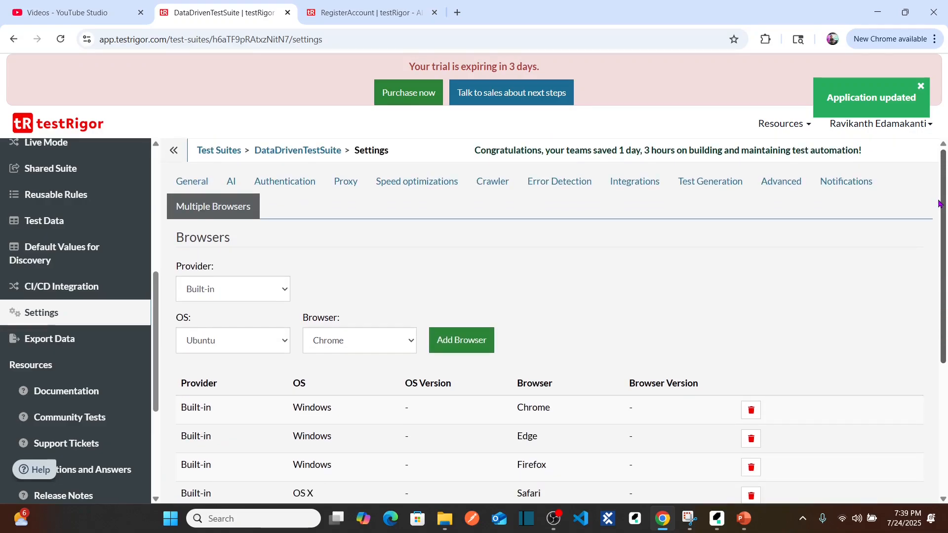
# Return to the suite's test cases and expand the RegisterAccount test case details.
pyautogui.moveTo(156, 287); pyautogui.dragTo(156, 171)
pyautogui.click(85, 192)
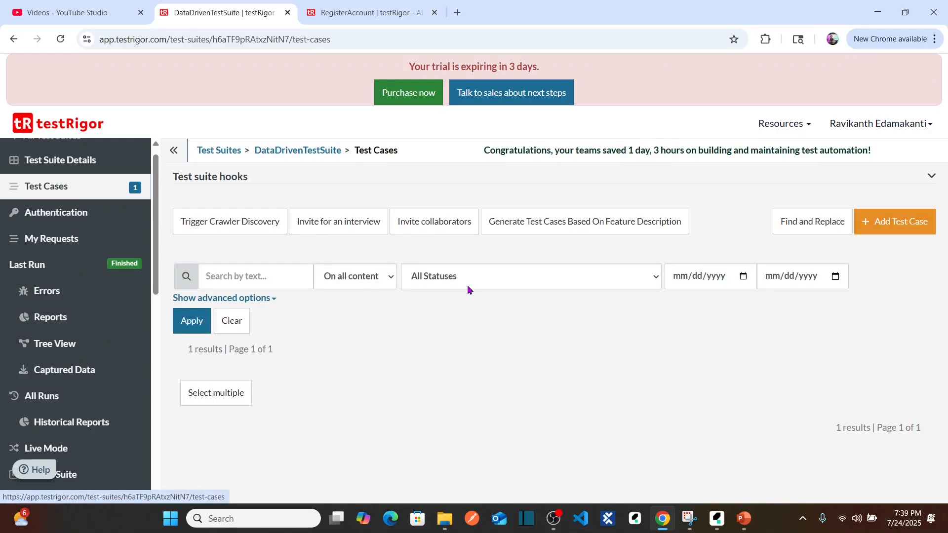
pyautogui.click(917, 435)
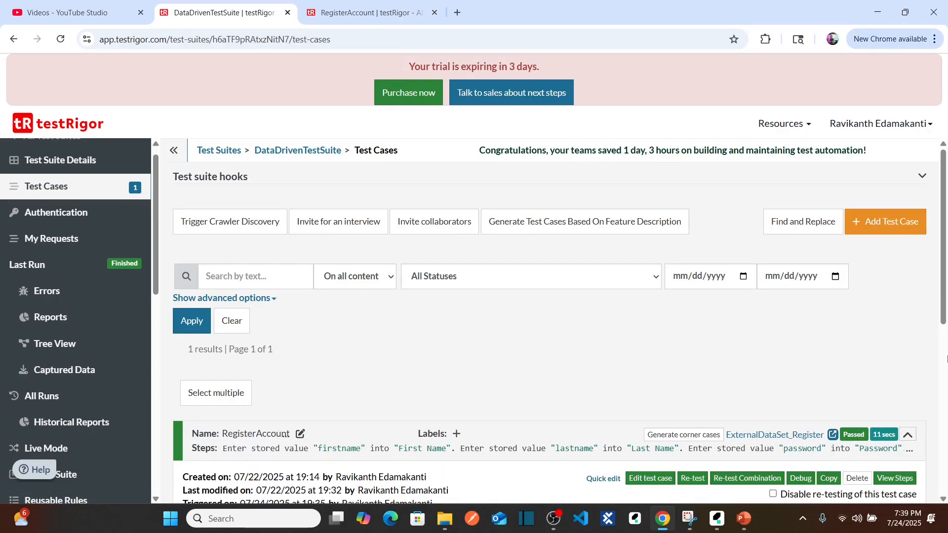
# Re-test the RegisterAccount test case across the suite's configured browsers and look over its execution details.
pyautogui.moveTo(947, 283); pyautogui.dragTo(946, 399)
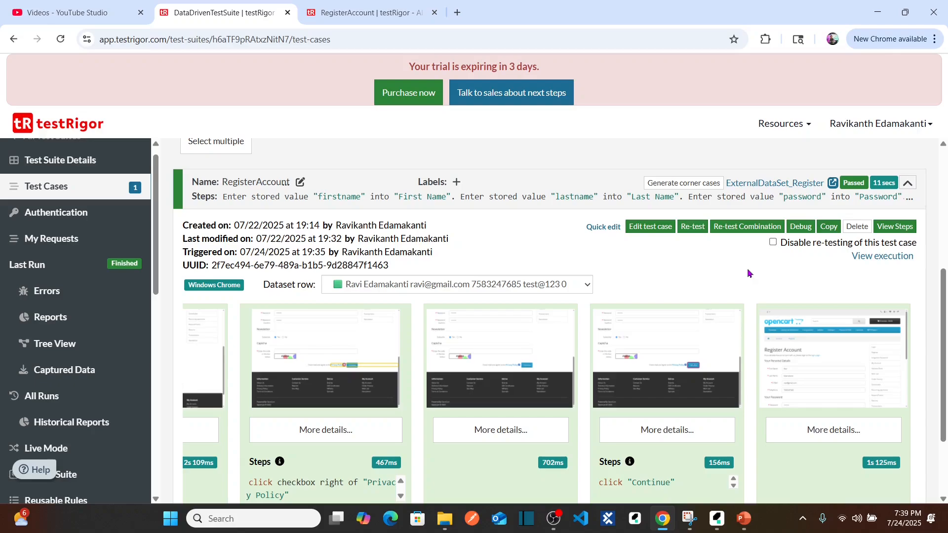
pyautogui.click(692, 227)
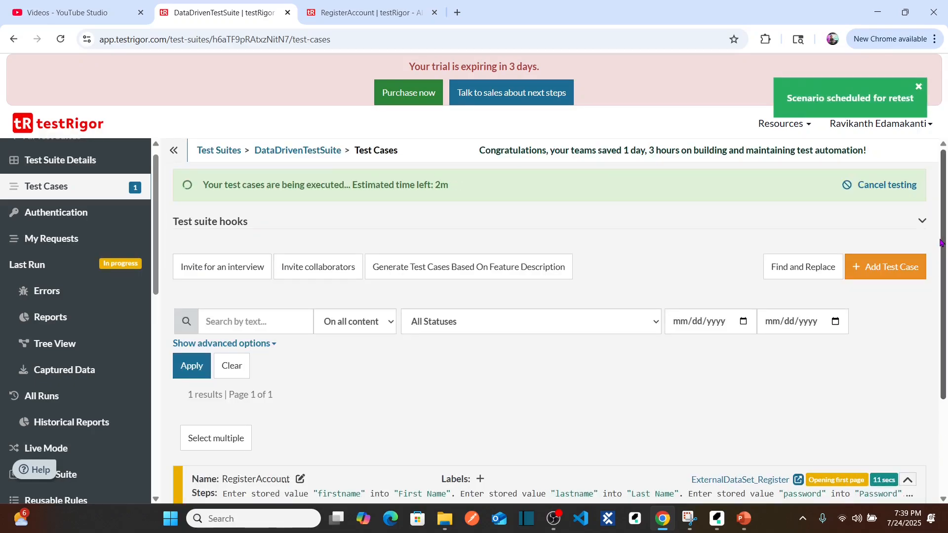
pyautogui.moveTo(941, 244); pyautogui.dragTo(946, 432)
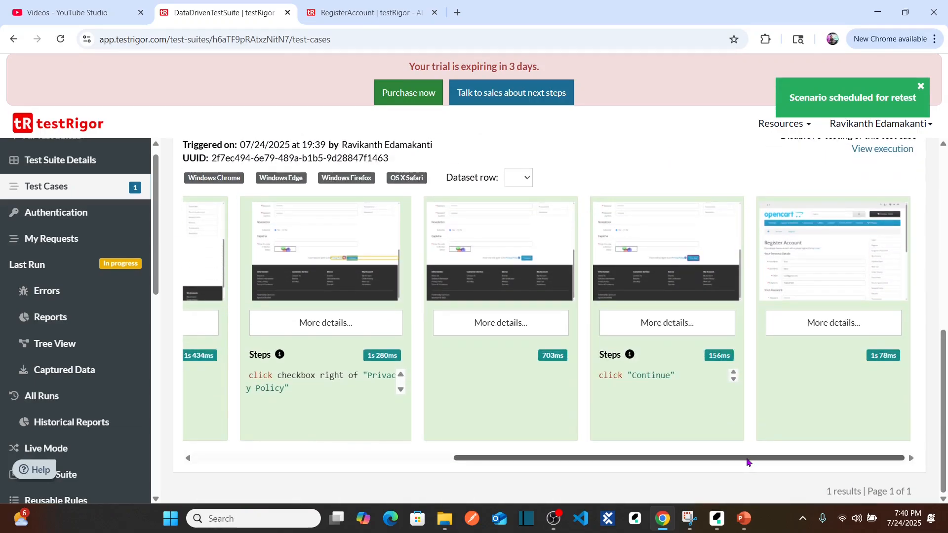
pyautogui.moveTo(747, 457); pyautogui.dragTo(315, 495)
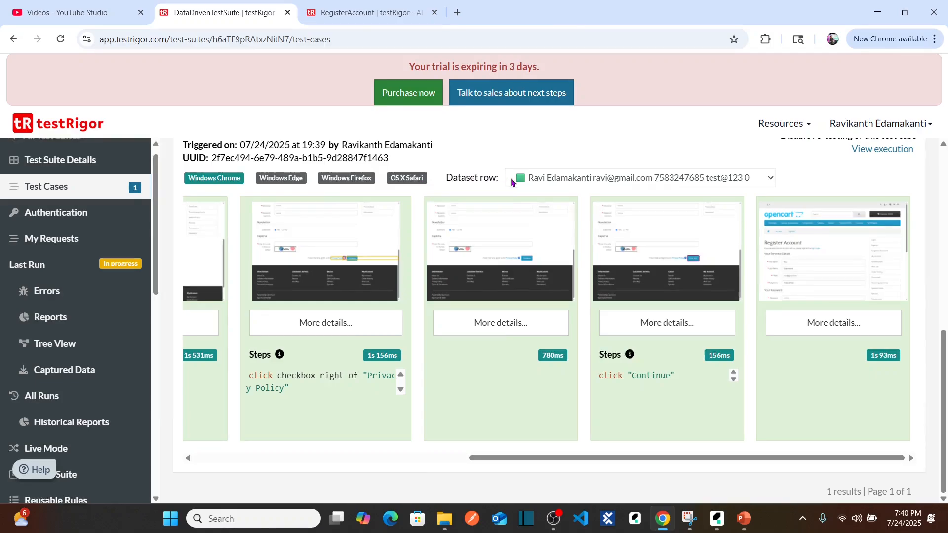
# Open the RegisterAccount execution page and inspect the operating system and browser listed for each run in the test results.
pyautogui.click(423, 181)
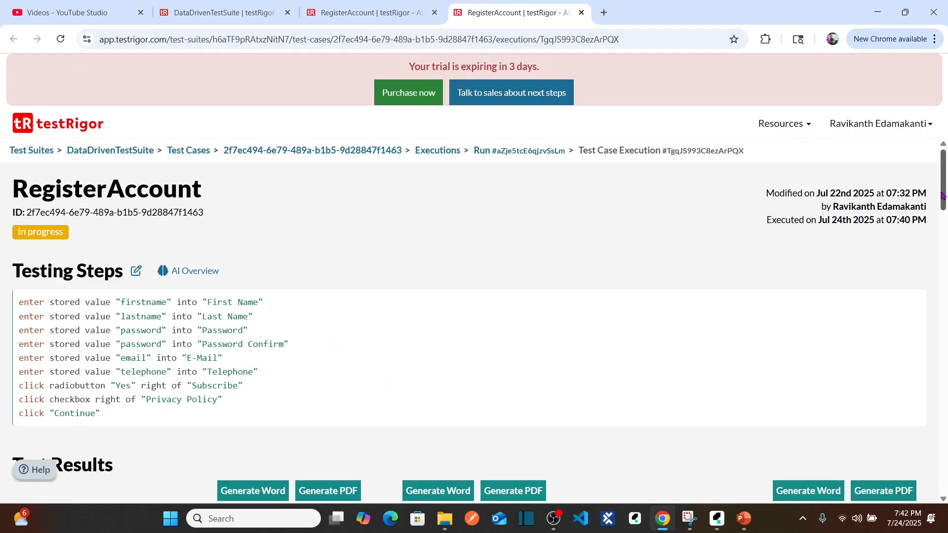
pyautogui.scroll(-6, 947, 217)
pyautogui.scroll(2, 946, 253)
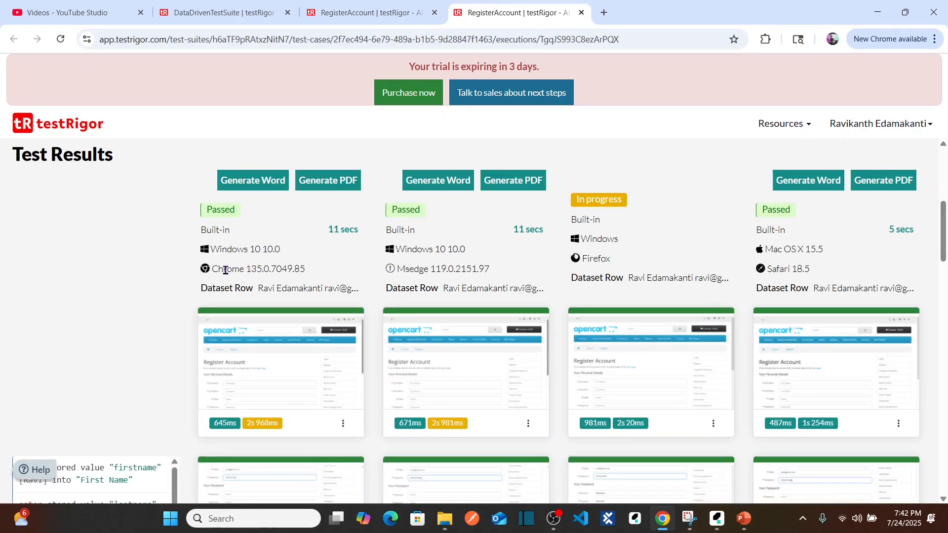
pyautogui.tripleClick(229, 270)
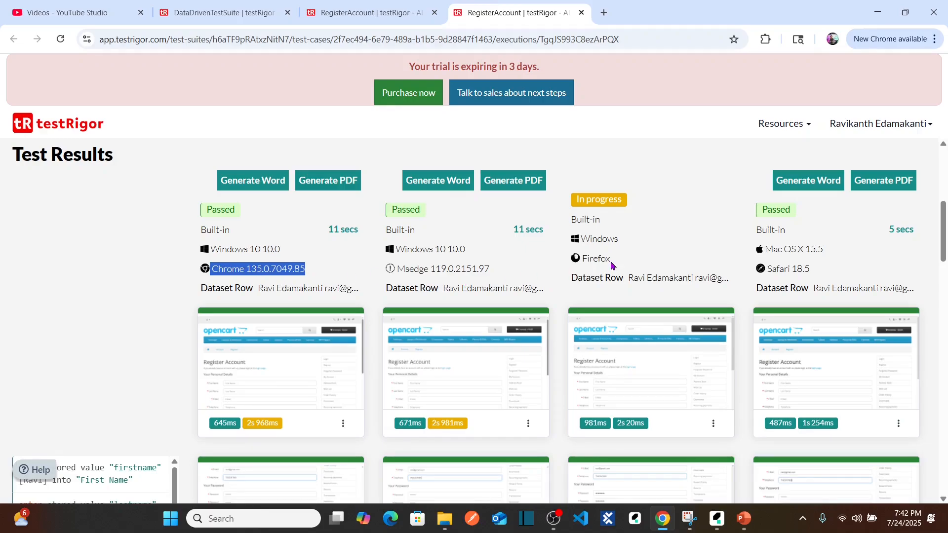
pyautogui.doubleClick(588, 259)
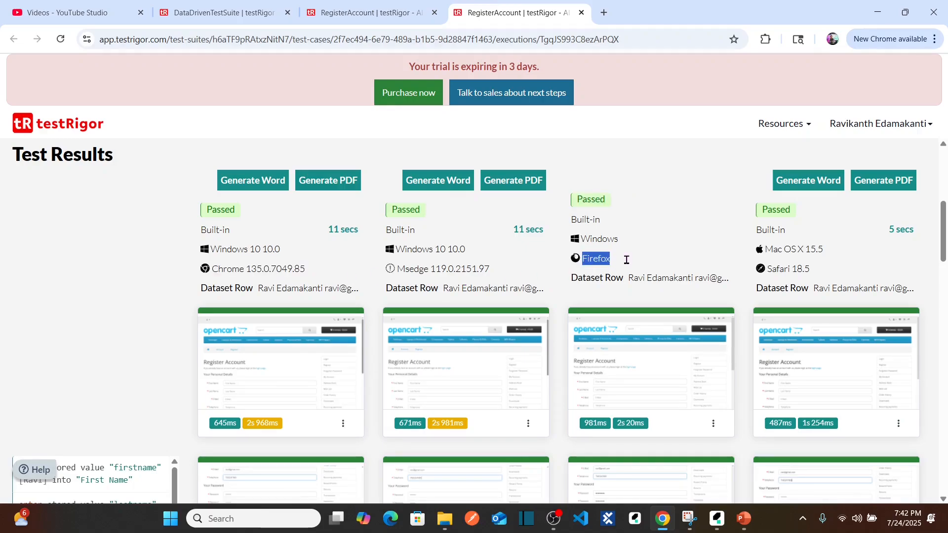
pyautogui.doubleClick(789, 248)
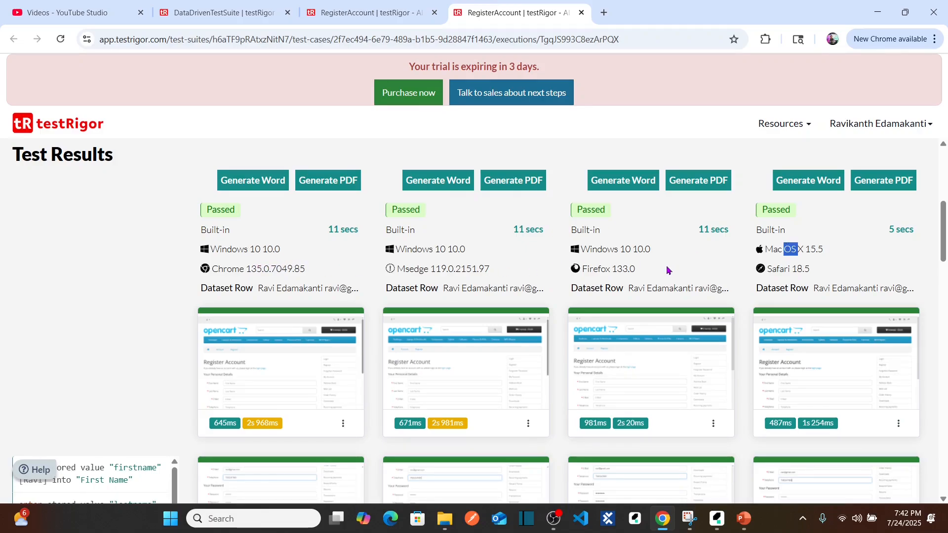
pyautogui.click(891, 260)
# Examine the Chrome, Edge, Firefox and Safari runs for every dataset row across the test results.
pyautogui.press('Right')
pyautogui.press('Right')
pyautogui.hscroll(7, 891, 260)
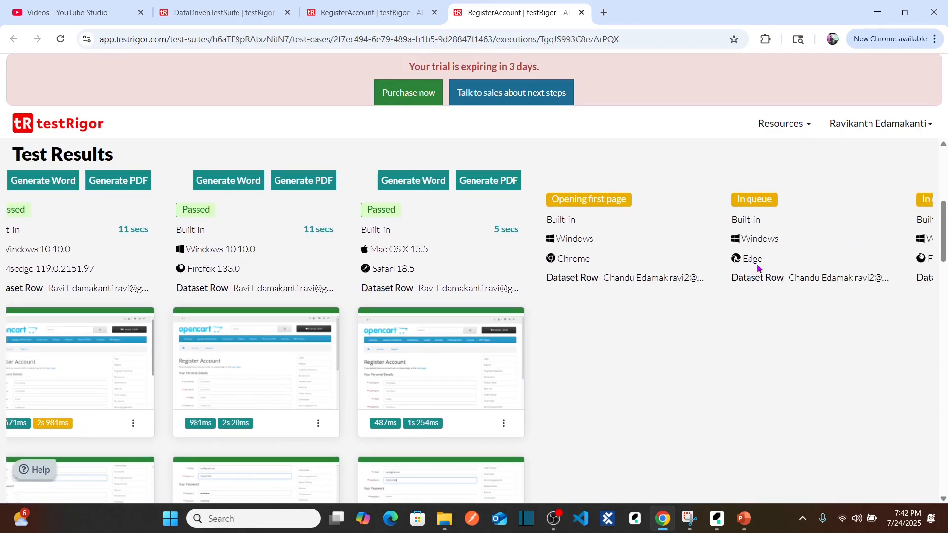
pyautogui.hscroll(-8, 759, 268)
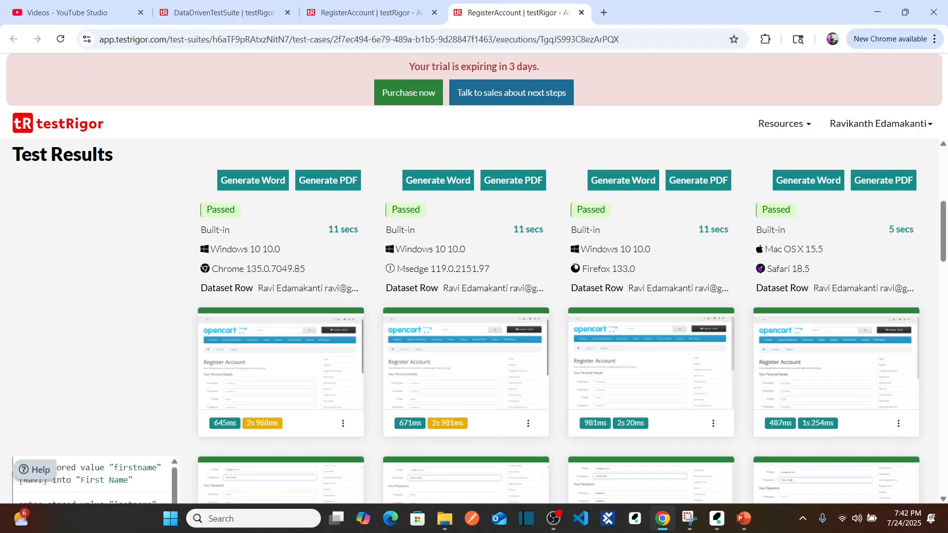
pyautogui.hscroll(11, 415, 279)
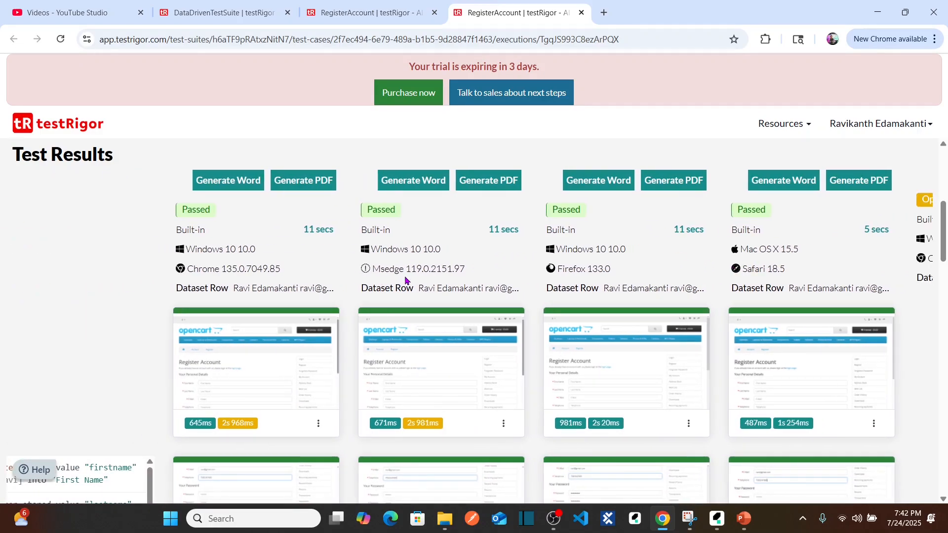
pyautogui.hscroll(18, 405, 277)
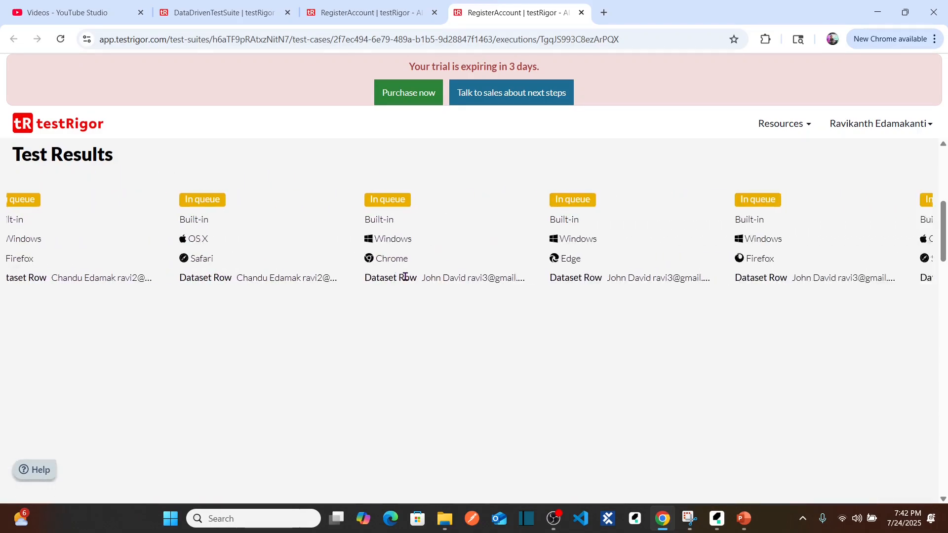
pyautogui.scroll(-15, 405, 281)
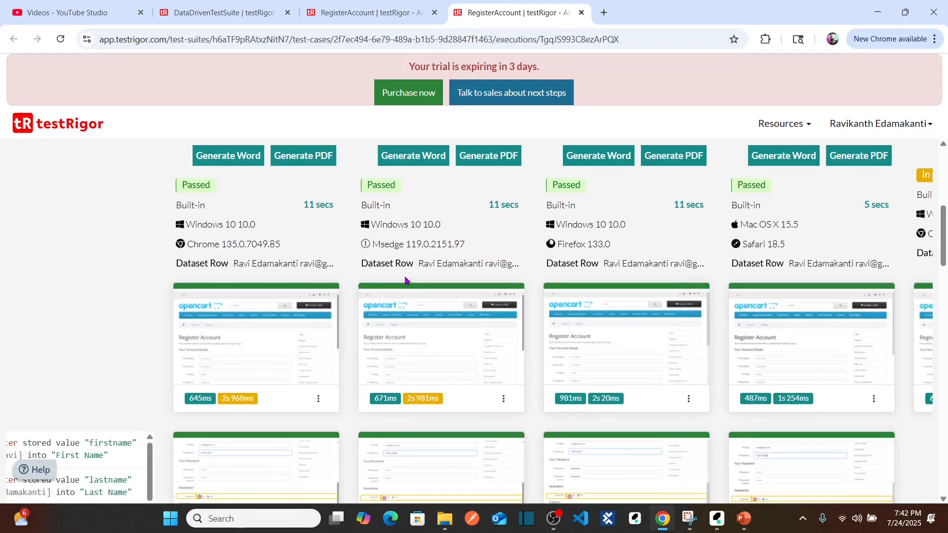
pyautogui.scroll(5, 405, 280)
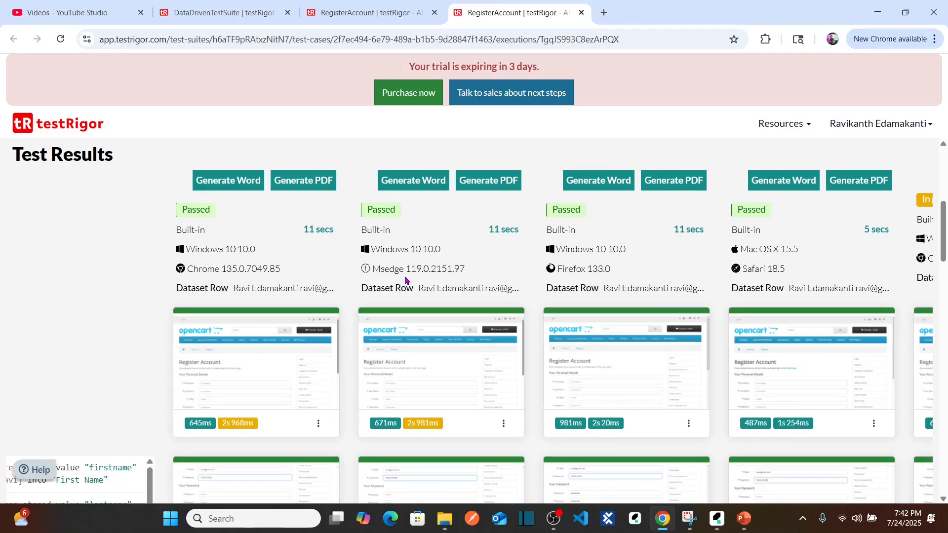
pyautogui.hscroll(9, 405, 280)
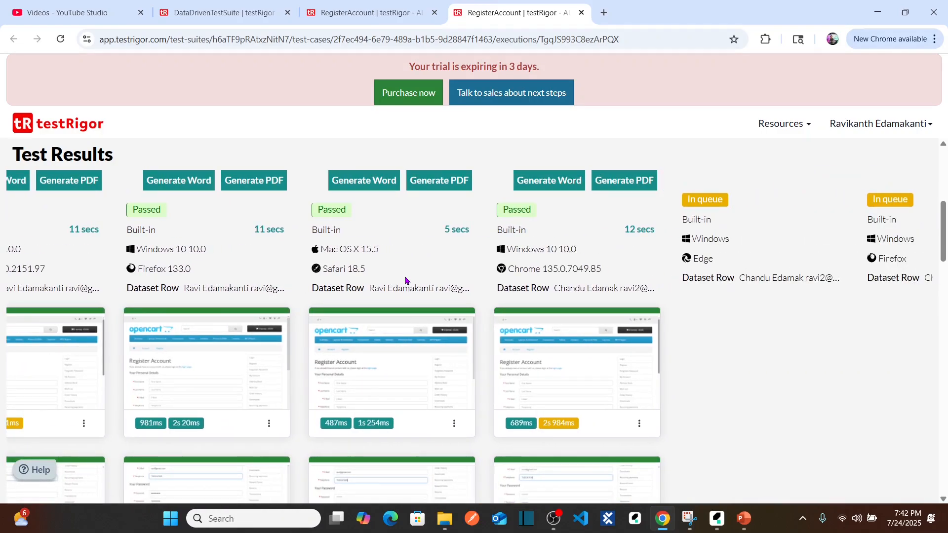
pyautogui.hscroll(8, 405, 281)
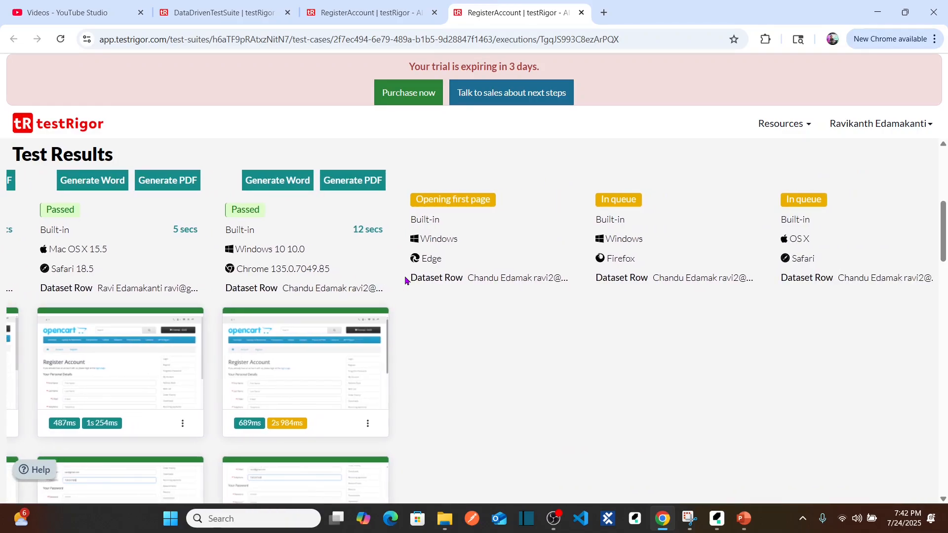
pyautogui.hscroll(12, 405, 281)
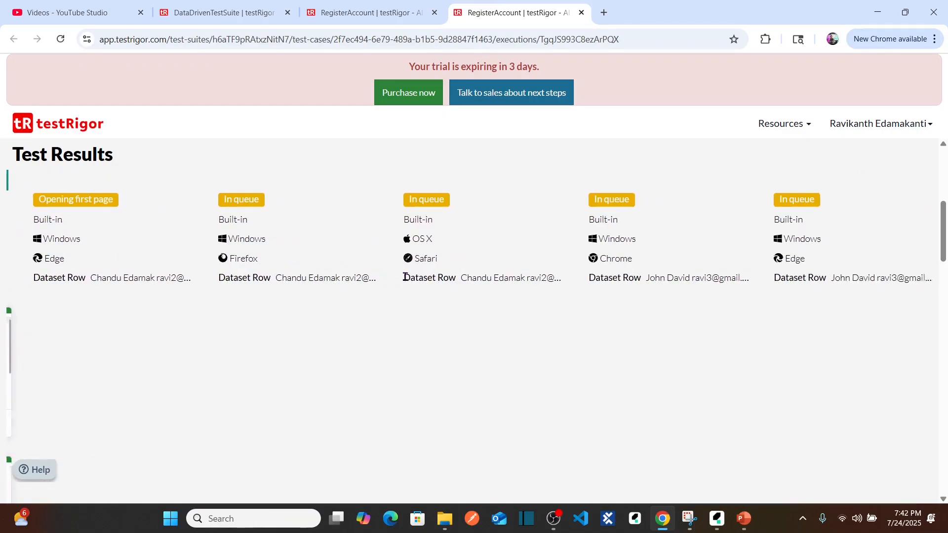
pyautogui.hscroll(10, 405, 278)
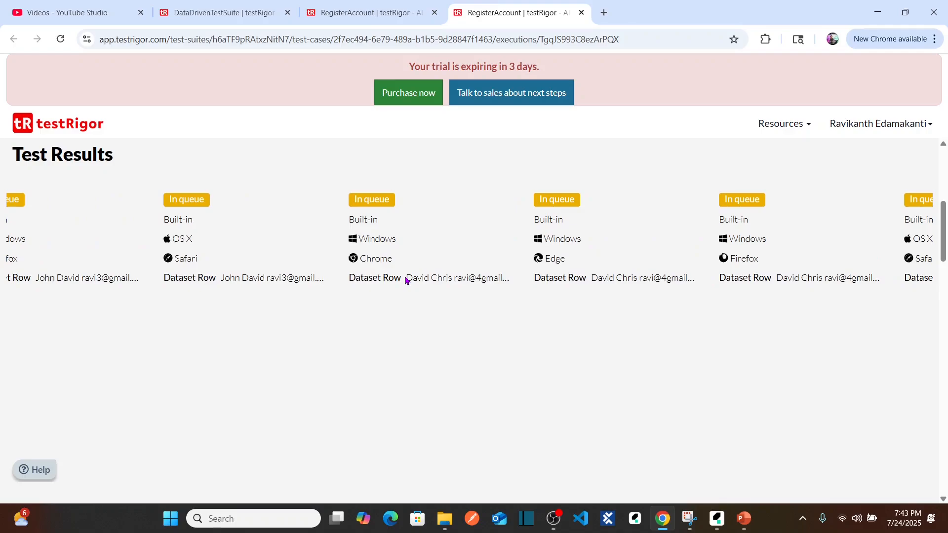
pyautogui.hscroll(10, 405, 279)
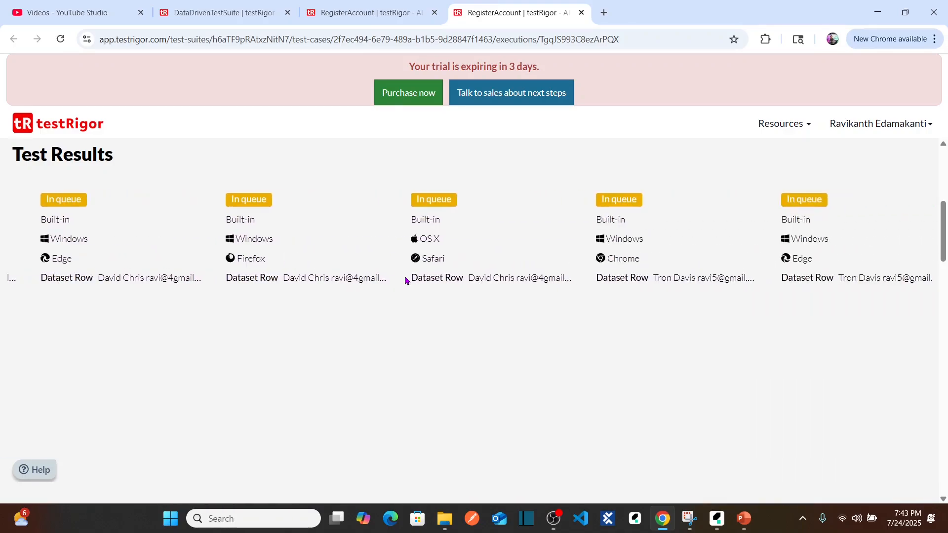
pyautogui.hscroll(-20, 405, 278)
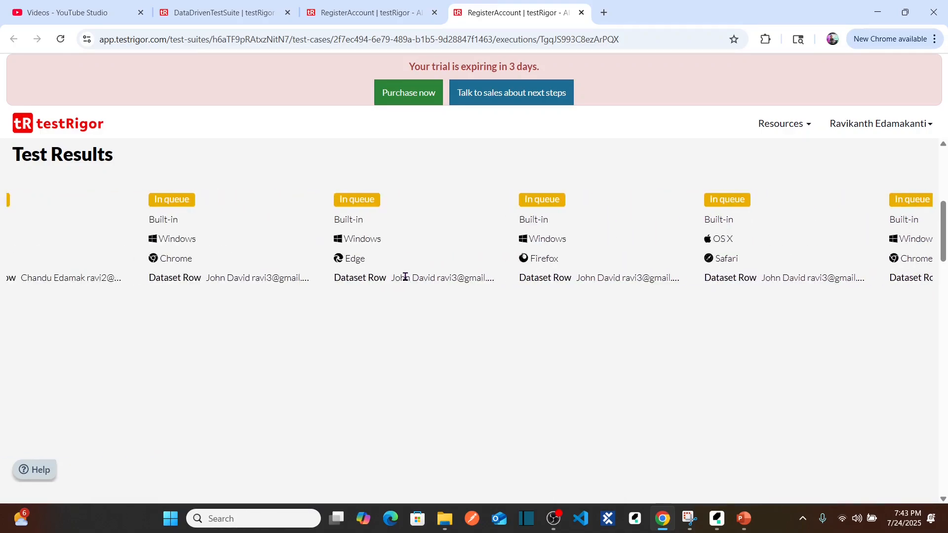
pyautogui.hscroll(-15, 405, 278)
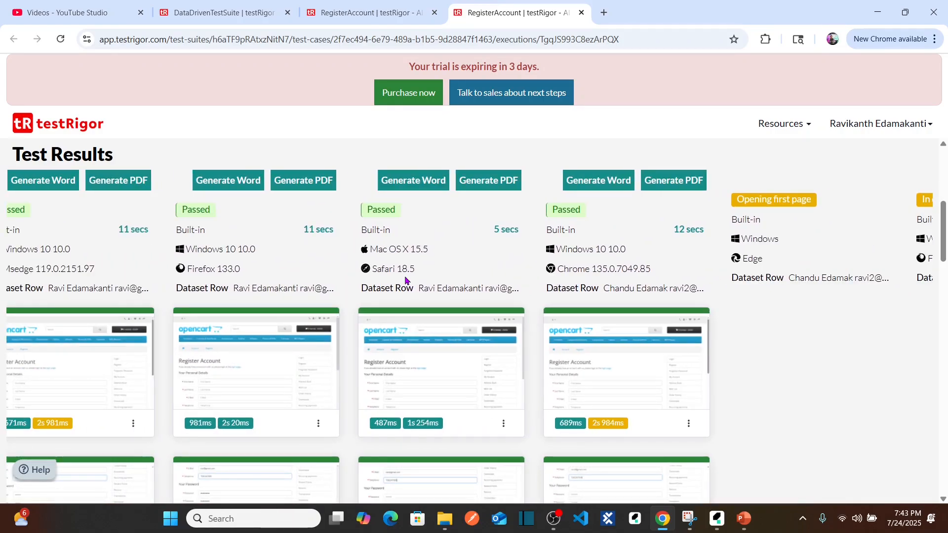
pyautogui.hscroll(-5, 404, 280)
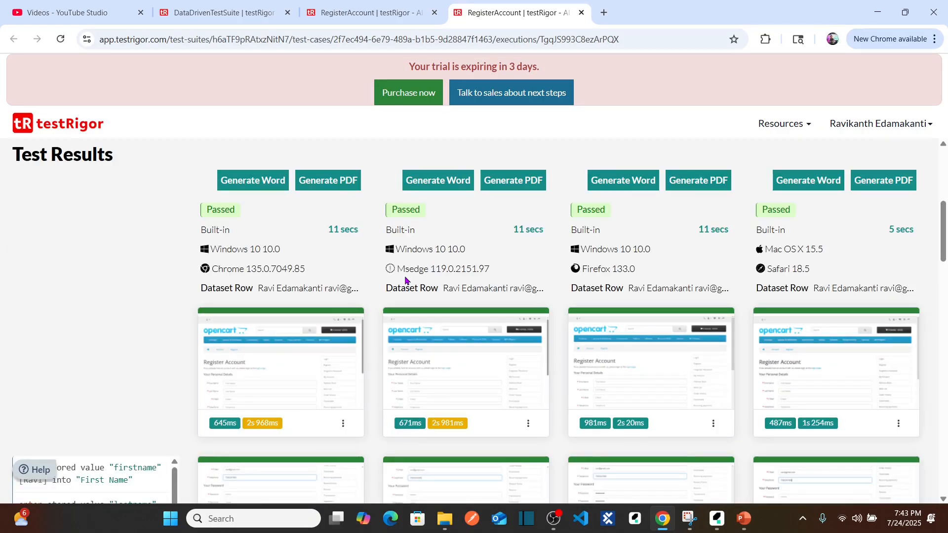
# Review the table of dataset rows with their OS/Browser, status and errors below the test results.
pyautogui.scroll(-1, 405, 280)
pyautogui.hscroll(3, 405, 280)
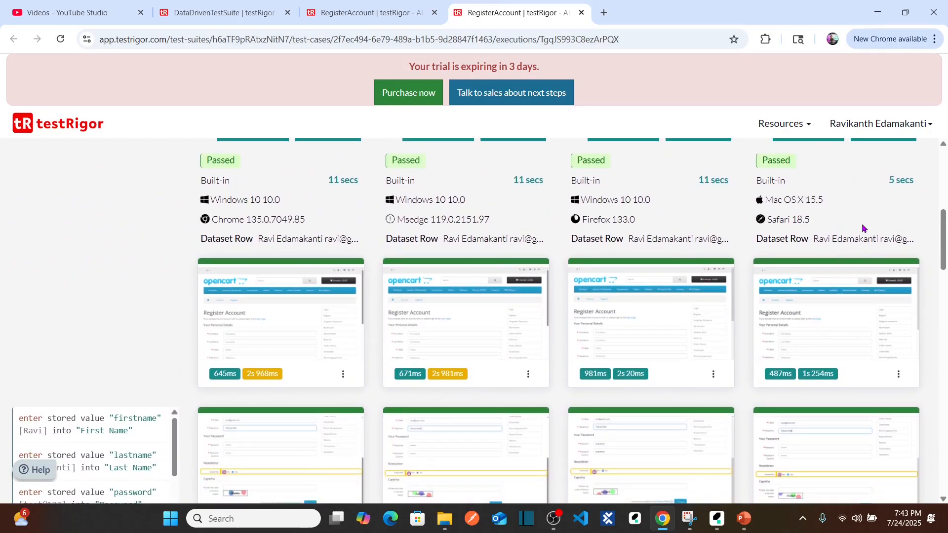
pyautogui.scroll(-20, 863, 228)
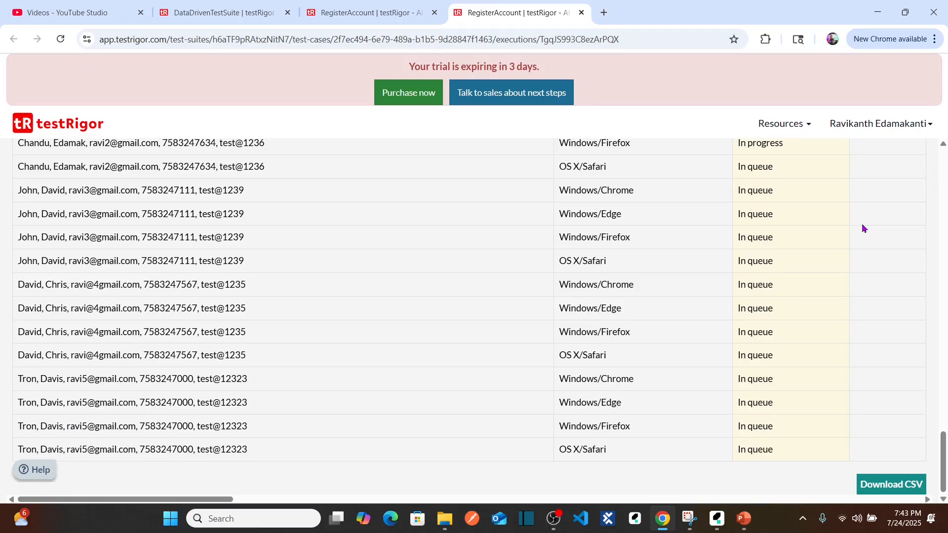
pyautogui.moveTo(943, 459); pyautogui.dragTo(910, 424)
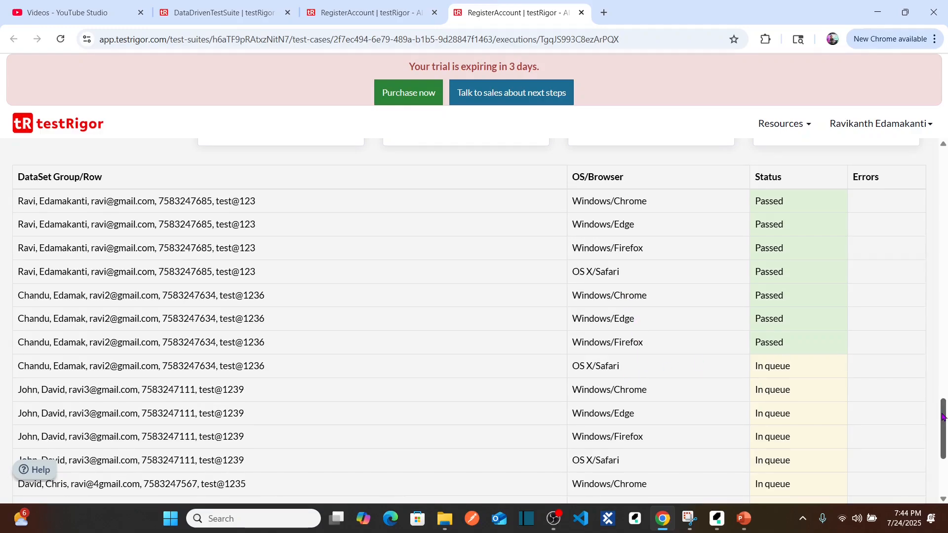
pyautogui.moveTo(943, 412)
pyautogui.mouseDown()
pyautogui.moveTo(943, 446)
pyautogui.moveTo(943, 427)
pyautogui.mouseUp()
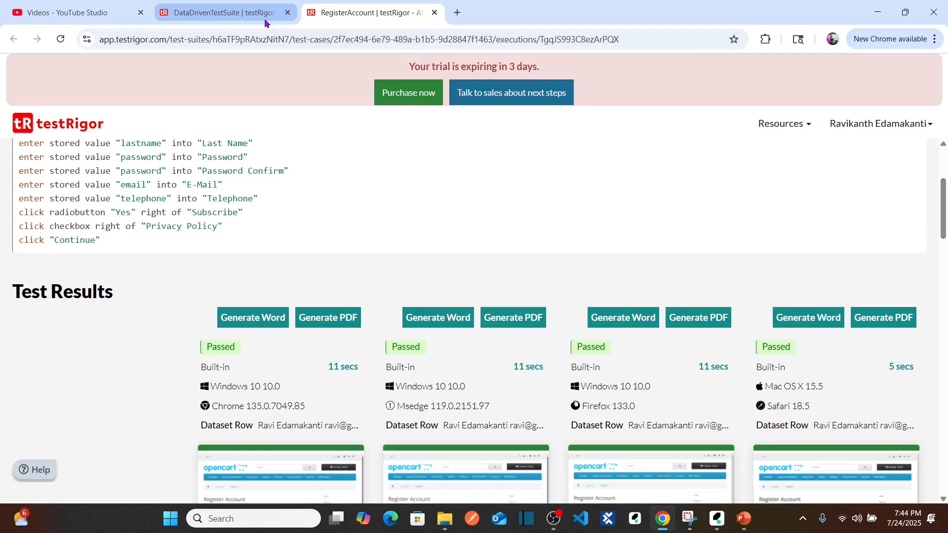
# Return to the DataDrivenTestSuite test cases and check RegisterAccount's dataset row statuses for Windows Chrome.
pyautogui.click(265, 22)
pyautogui.scroll(-1, 944, 378)
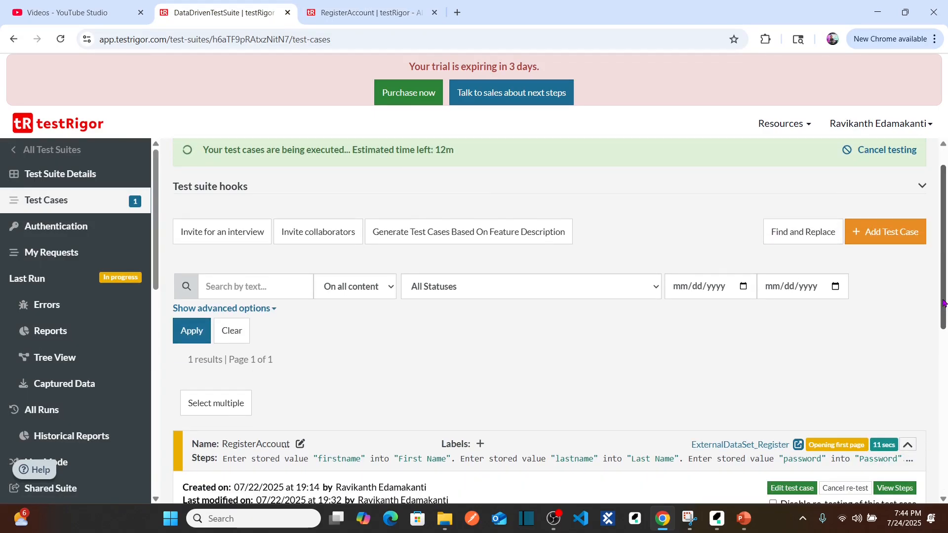
pyautogui.moveTo(943, 303); pyautogui.dragTo(946, 442)
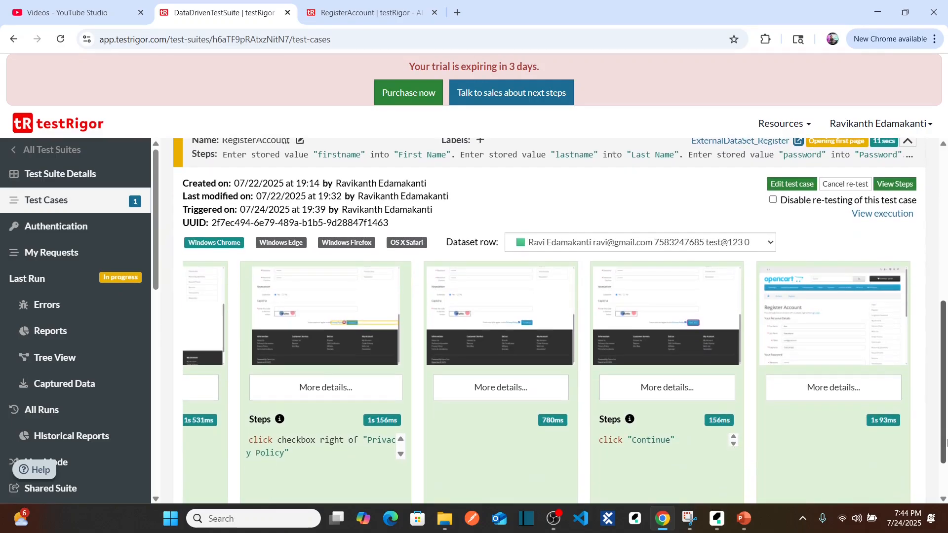
pyautogui.click(608, 250)
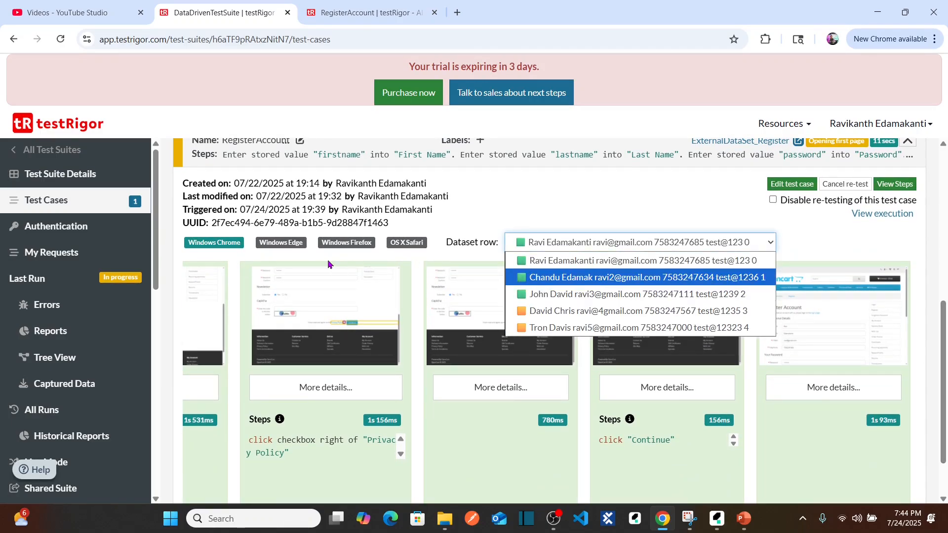
pyautogui.click(222, 249)
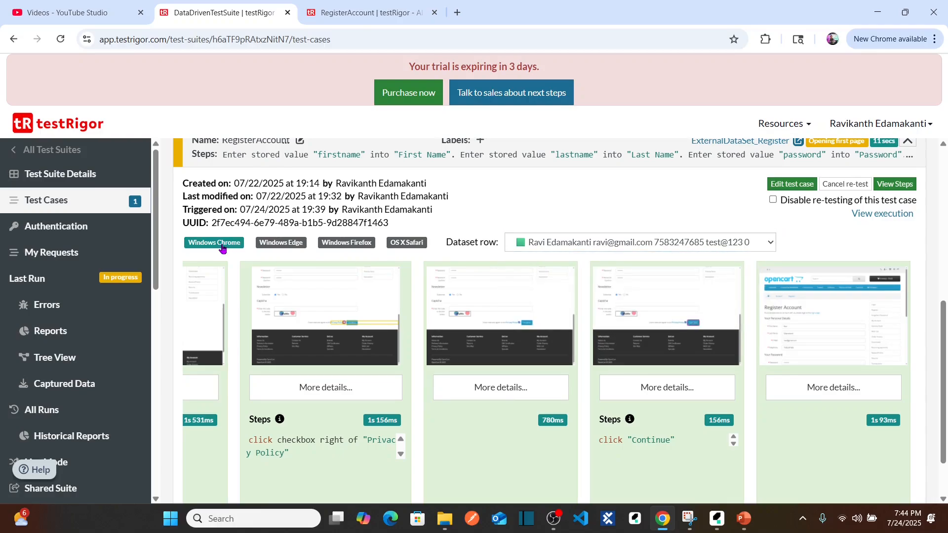
# View RegisterAccount's results for Windows Edge, and check the dataset row statuses for Windows Firefox and OS X Safari.
pyautogui.click(291, 252)
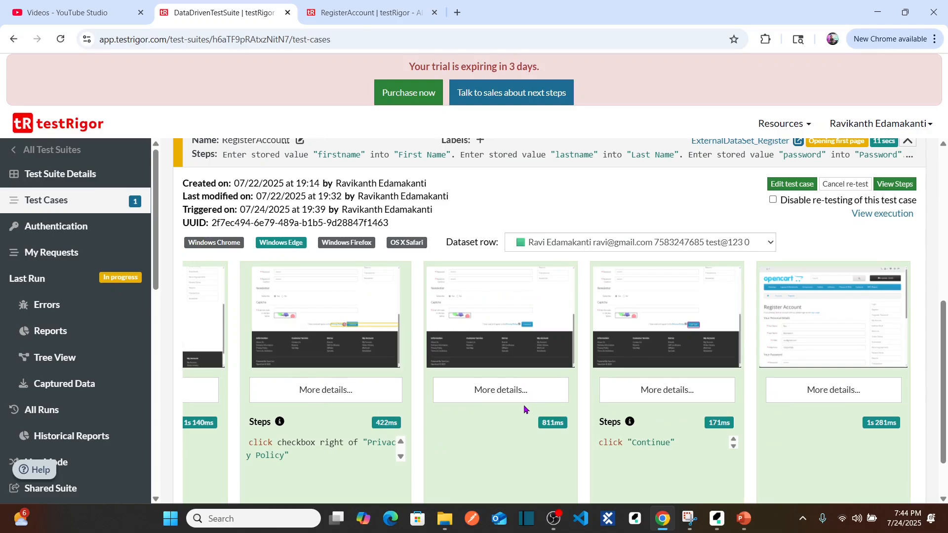
pyautogui.click(354, 245)
pyautogui.click(635, 243)
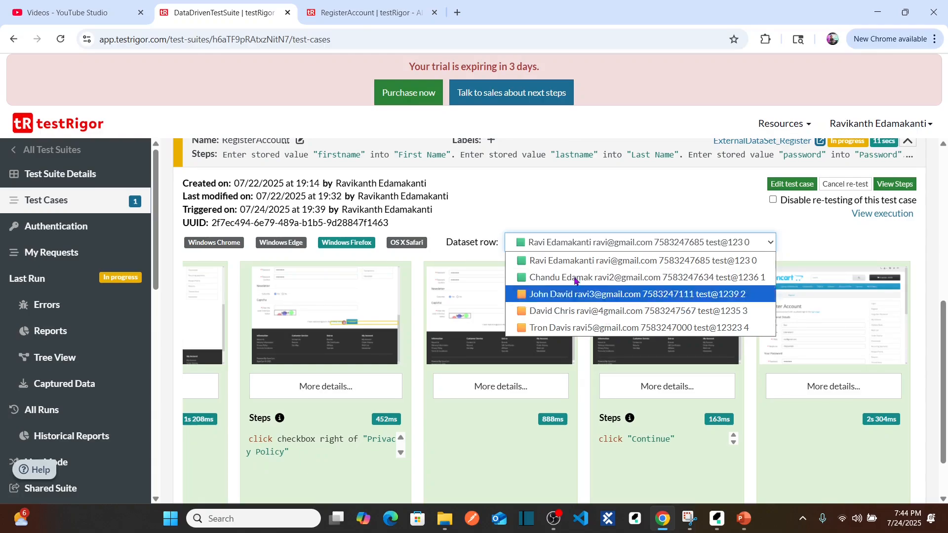
pyautogui.click(404, 245)
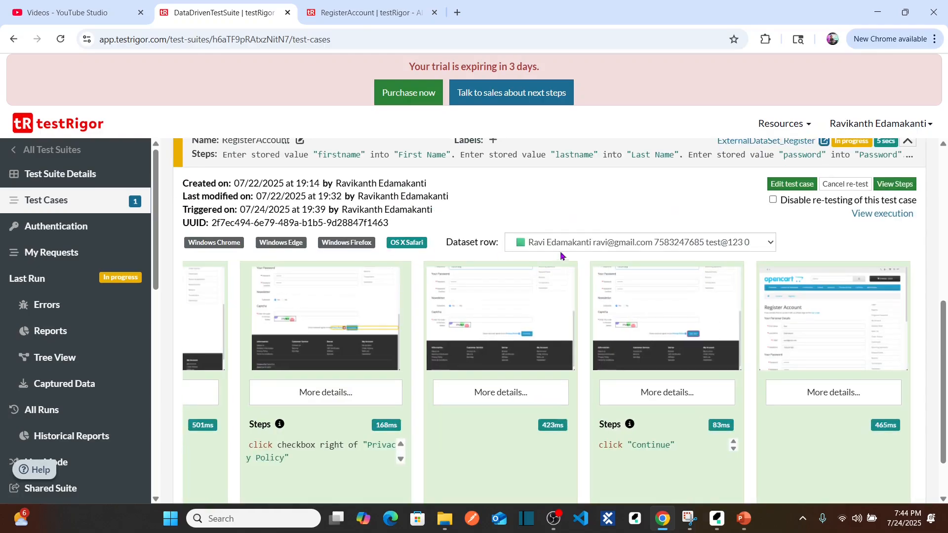
pyautogui.click(567, 247)
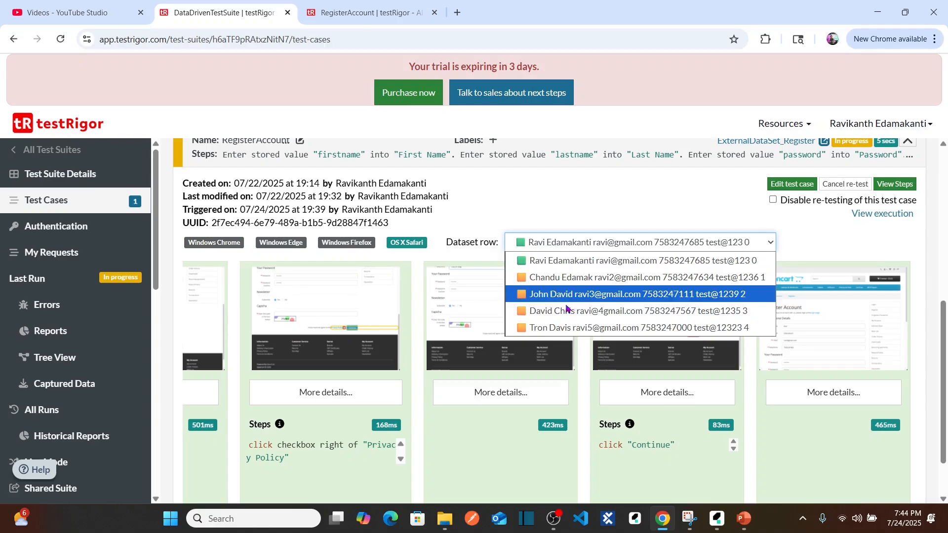
pyautogui.click(467, 210)
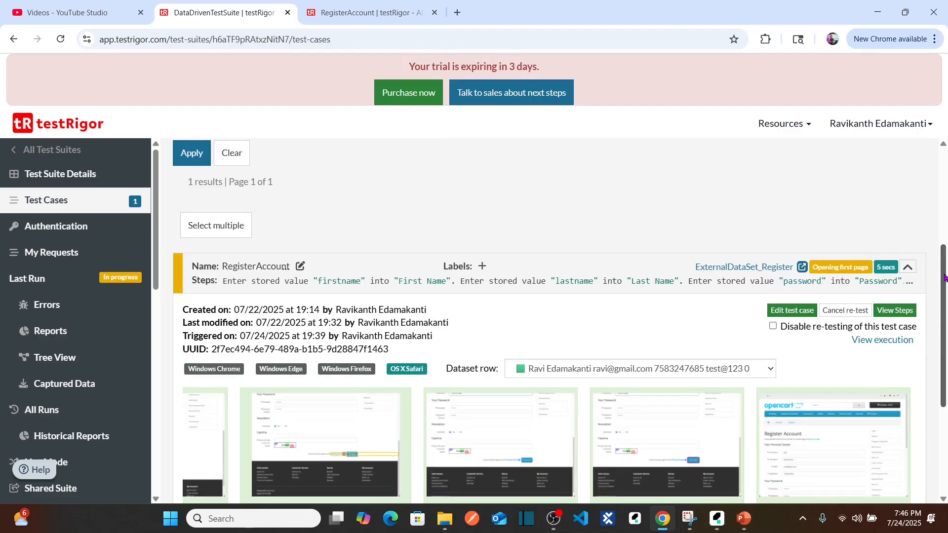
# Open the RegisterAccount test case for editing and review its full list of test steps.
pyautogui.click(799, 311)
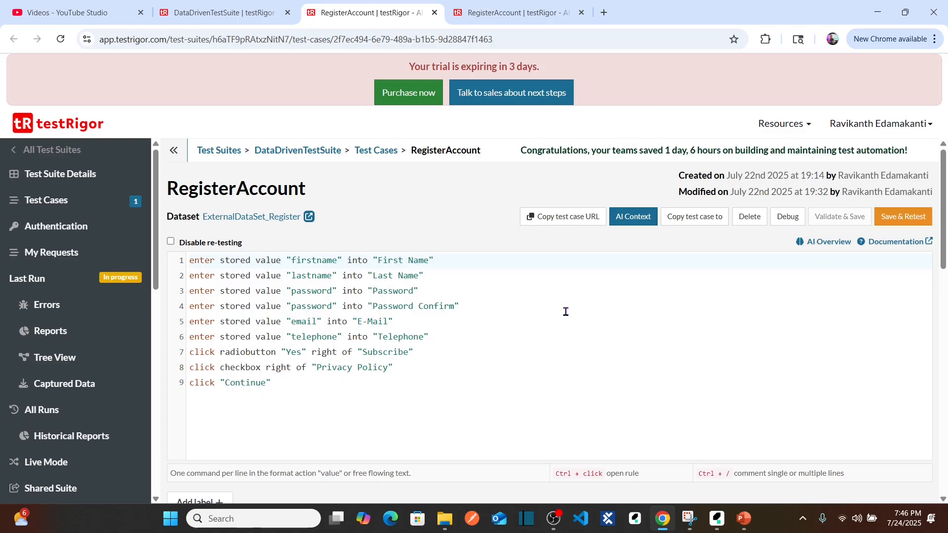
pyautogui.moveTo(275, 384); pyautogui.dragTo(185, 264)
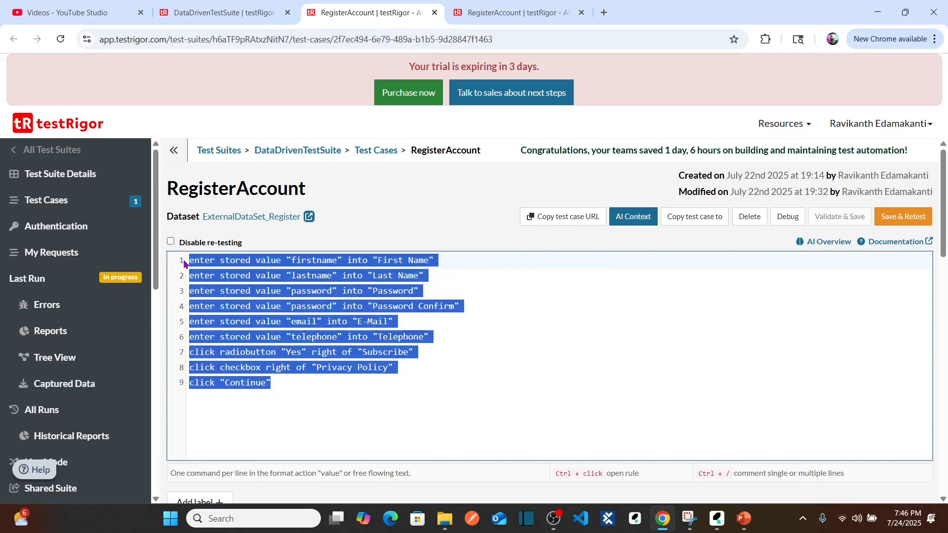
pyautogui.click(291, 383)
pyautogui.moveTo(291, 383); pyautogui.dragTo(181, 262)
pyautogui.click(311, 389)
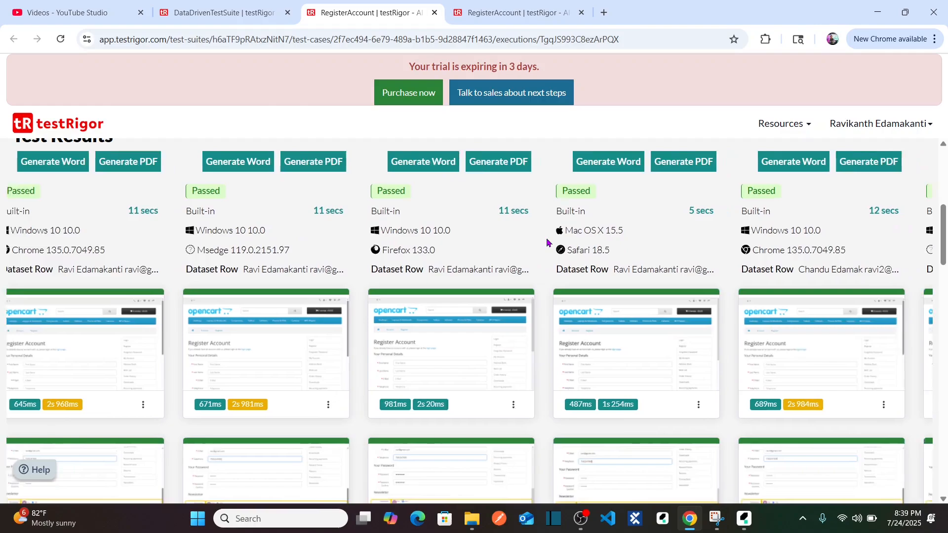
# Return to DataDrivenTestSuite and open the last run's reports to check the overall results.
pyautogui.click(238, 6)
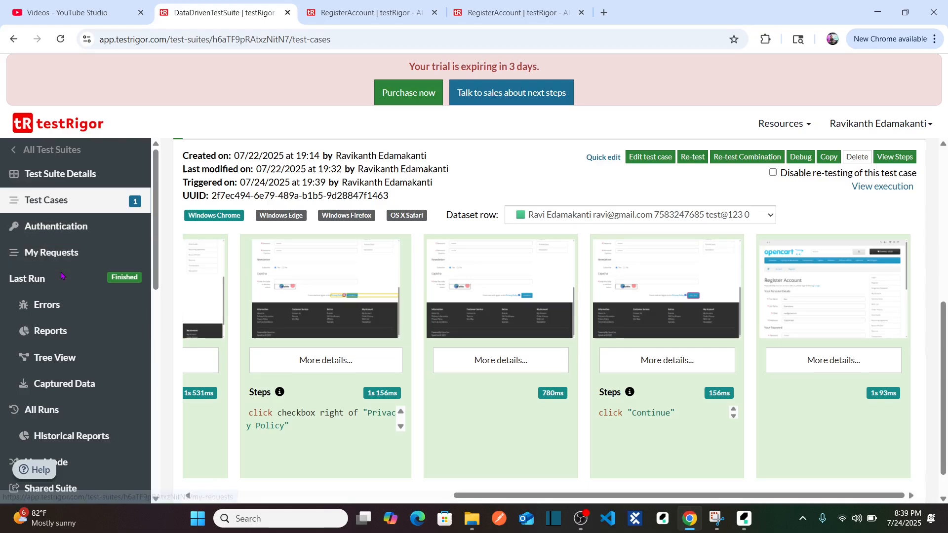
pyautogui.click(55, 333)
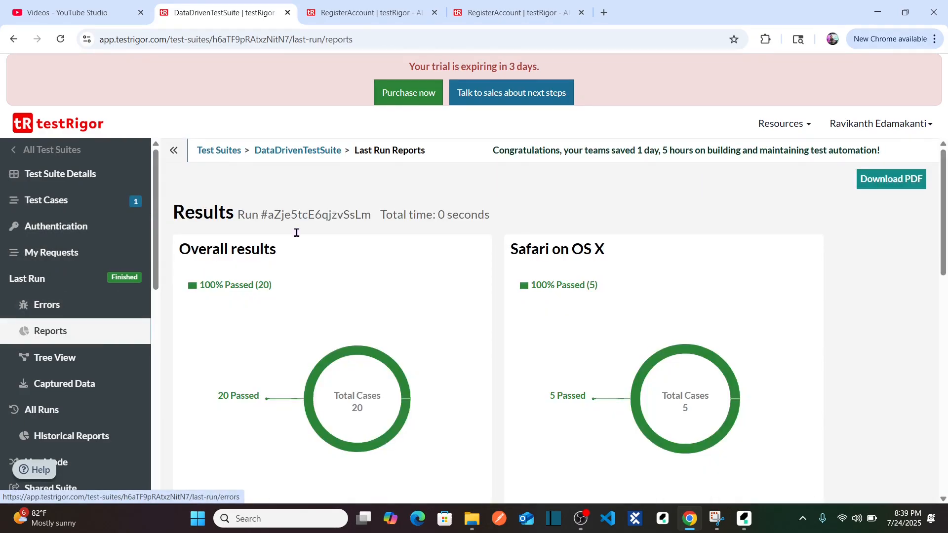
pyautogui.tripleClick(226, 285)
pyautogui.click(285, 292)
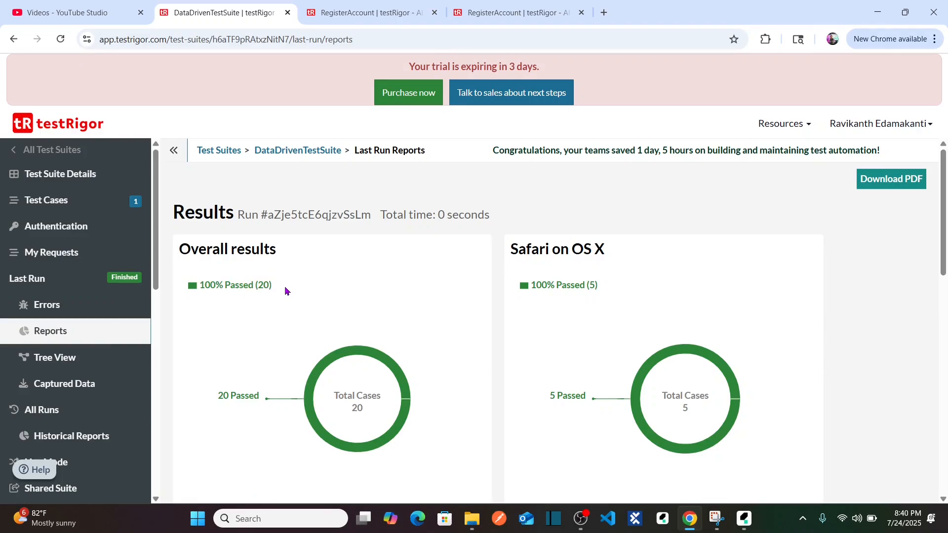
pyautogui.tripleClick(265, 292)
pyautogui.click(285, 291)
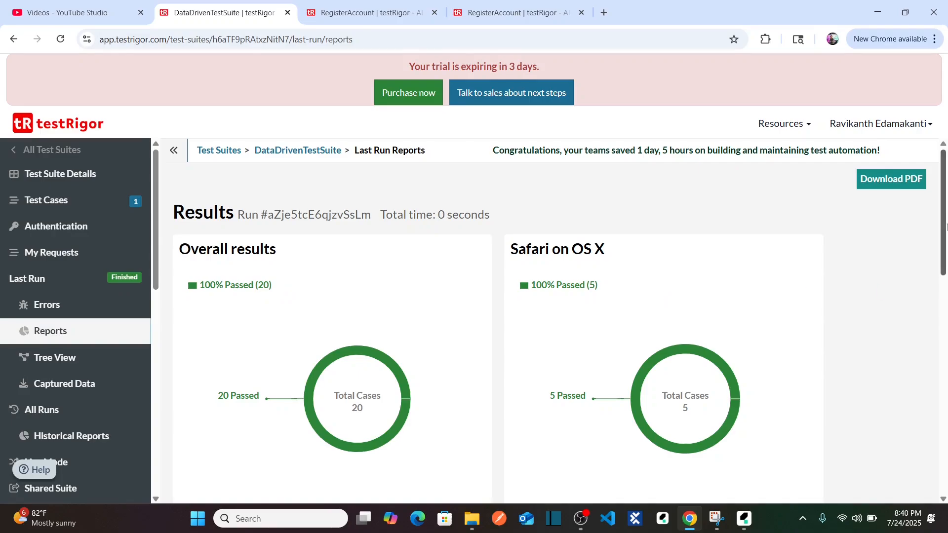
# Review the last run's result charts for Safari on OS X and for Edge, Chrome and Firefox on Windows.
pyautogui.moveTo(945, 204); pyautogui.dragTo(945, 224)
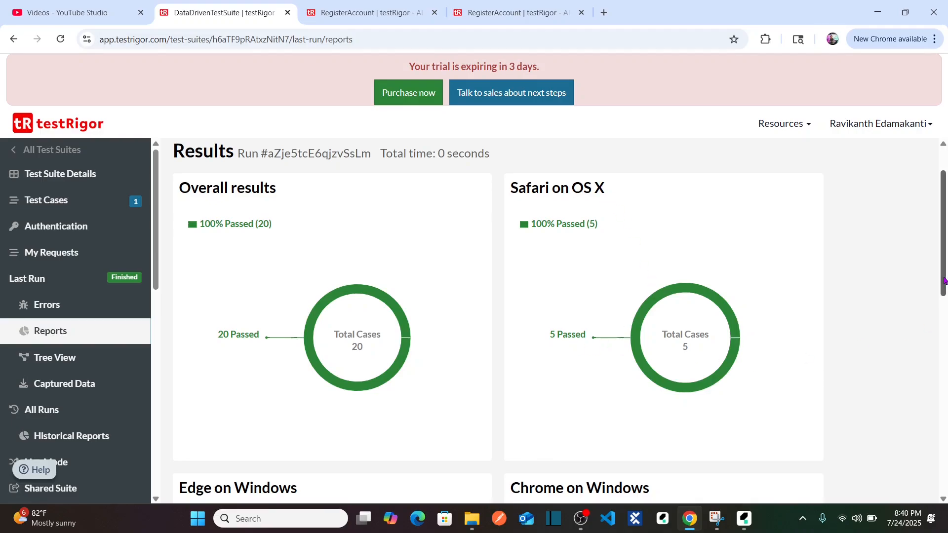
pyautogui.moveTo(944, 285); pyautogui.dragTo(947, 370)
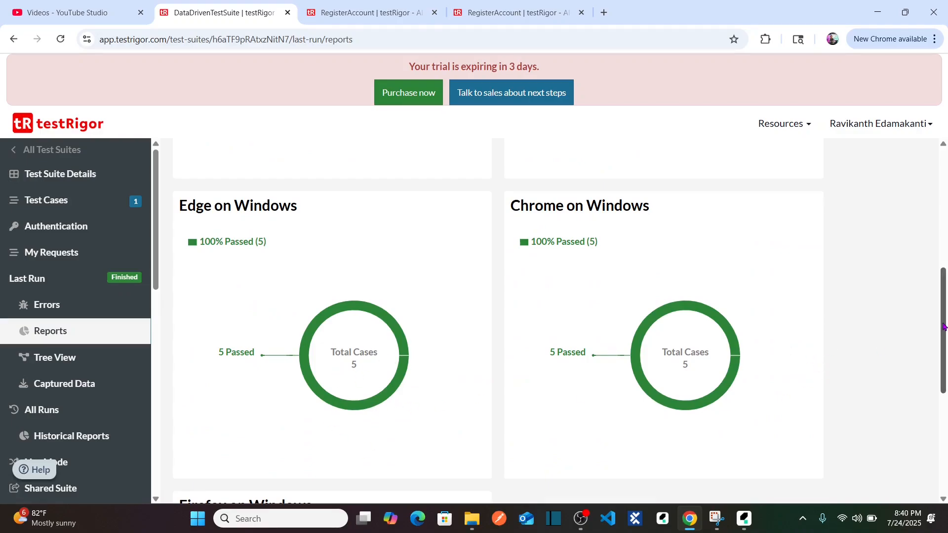
pyautogui.moveTo(944, 325); pyautogui.dragTo(946, 225)
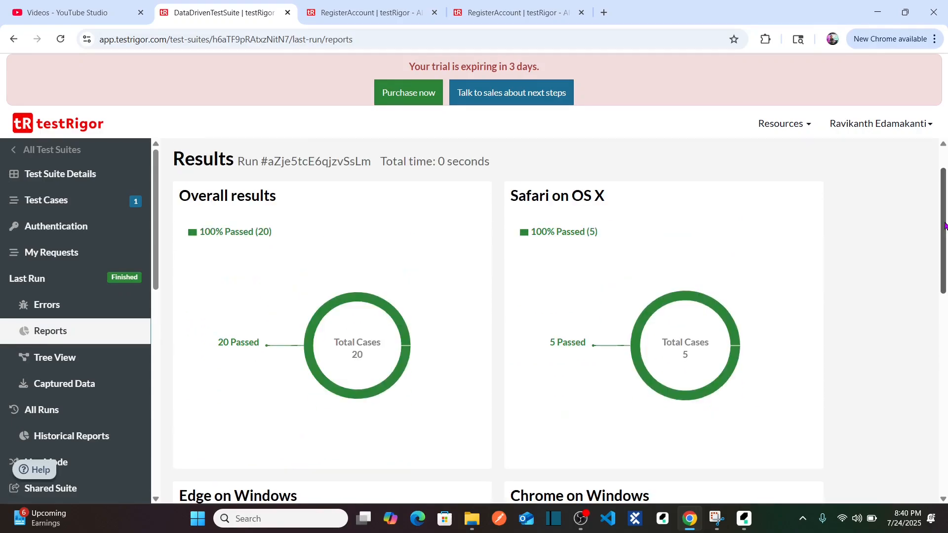